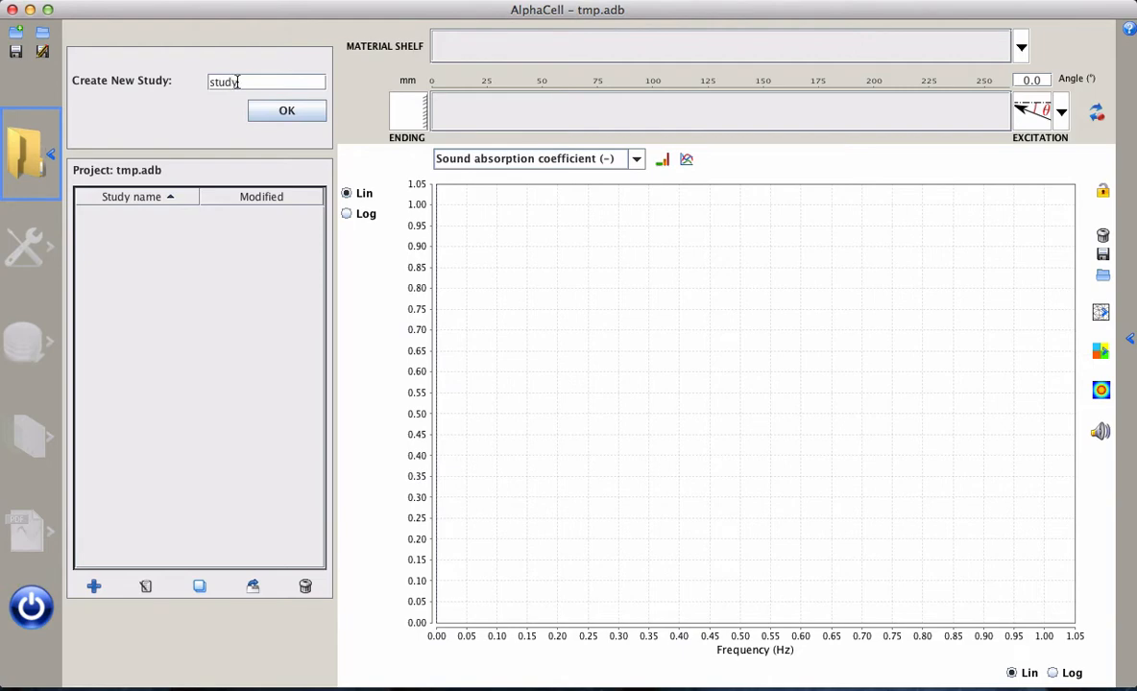
Create the study named study 1 and save the project as A.adb in the Materials folder, replacing the existing file
click(287, 109)
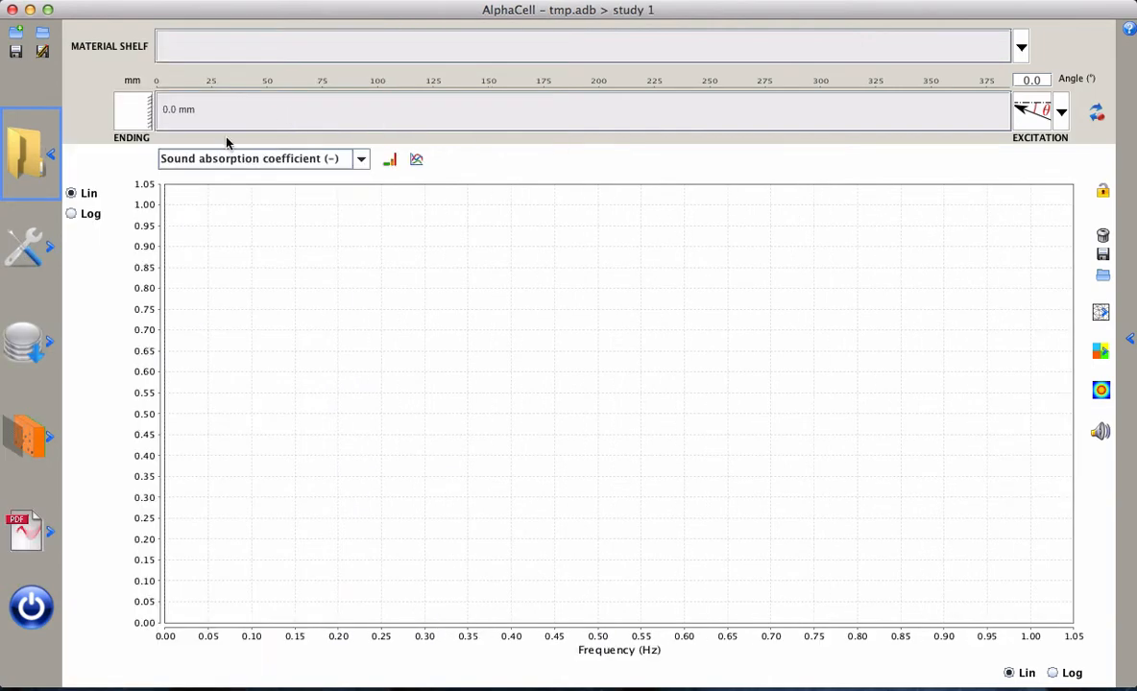
click(34, 315)
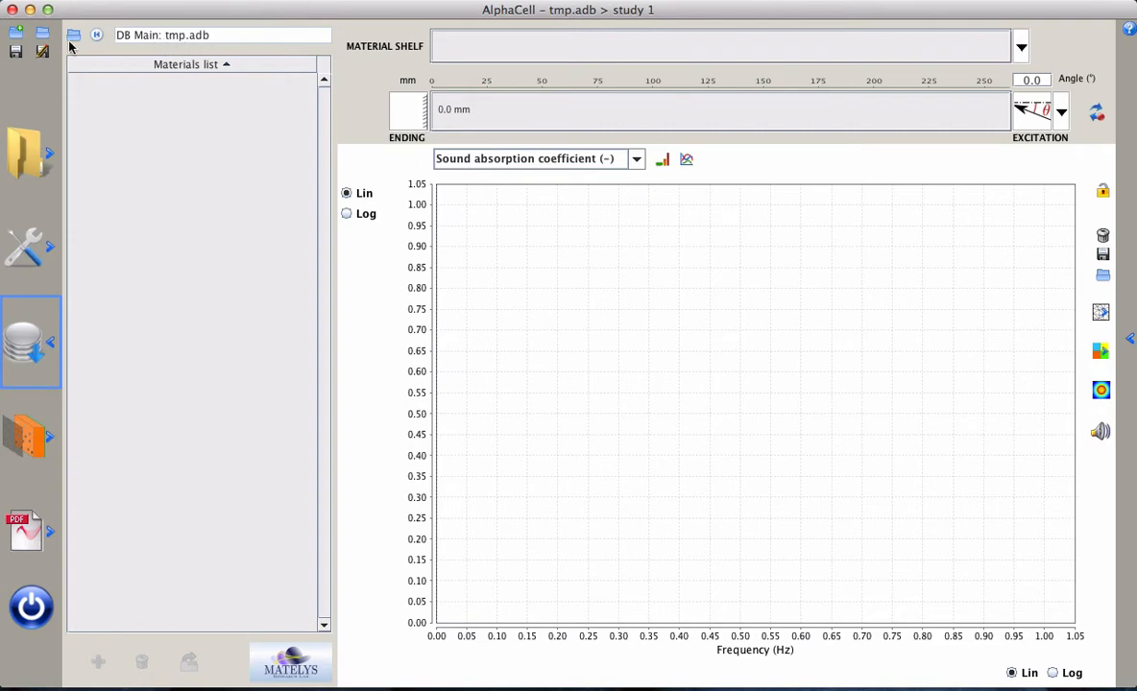
click(15, 54)
click(375, 281)
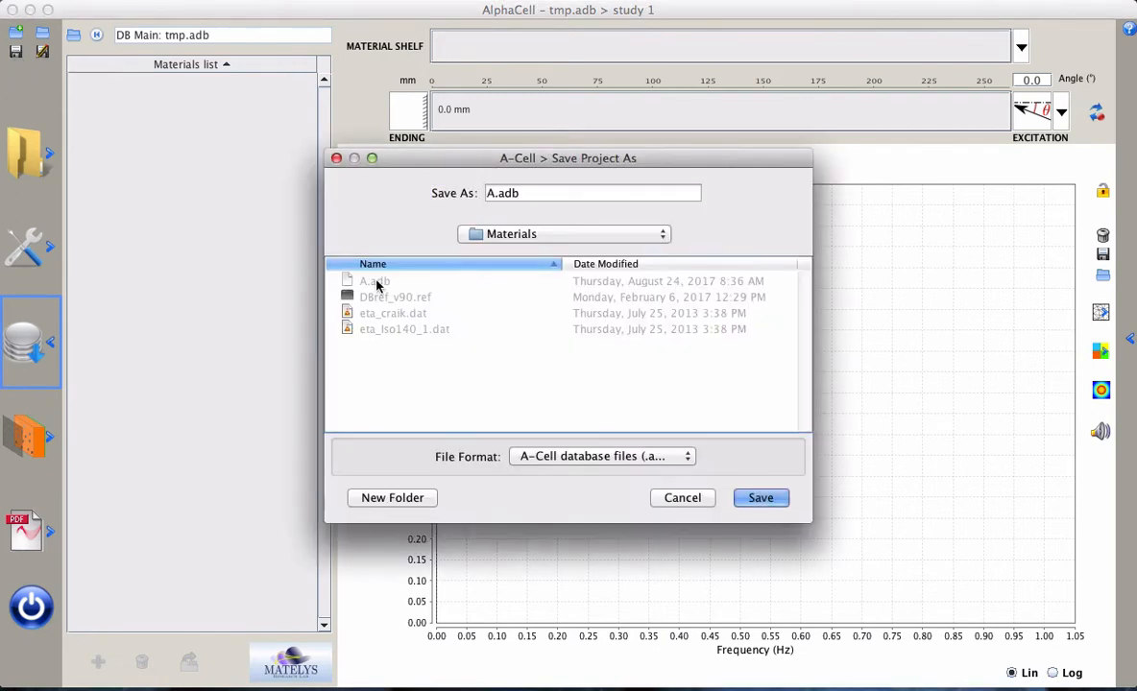
click(763, 498)
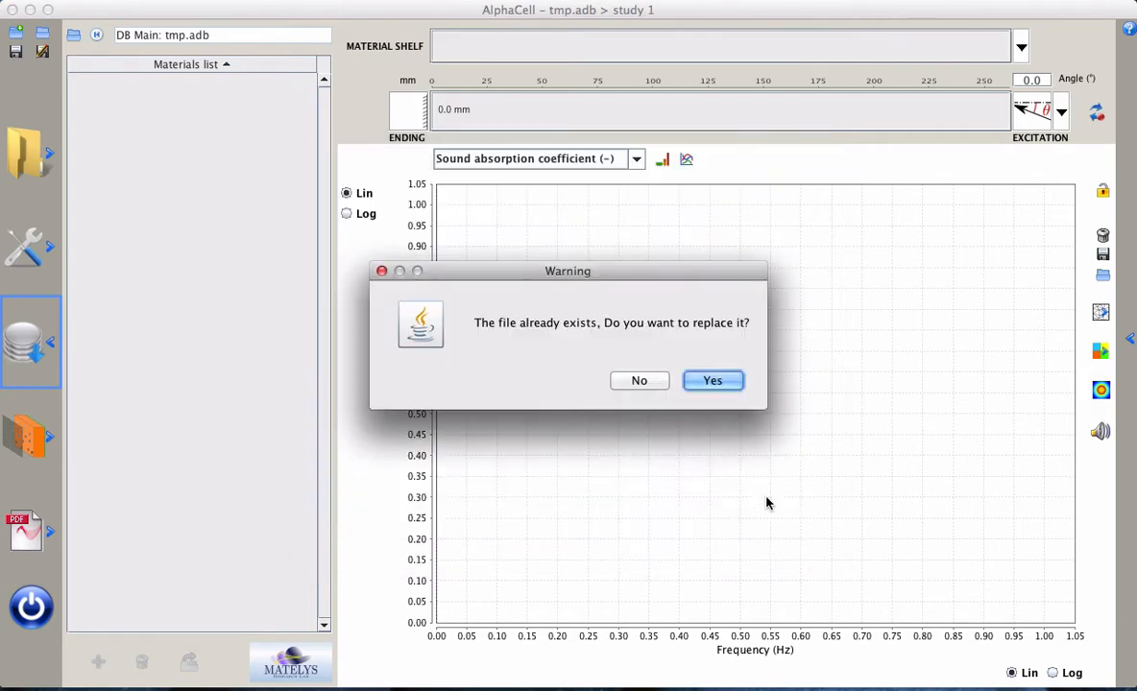
click(722, 381)
click(630, 379)
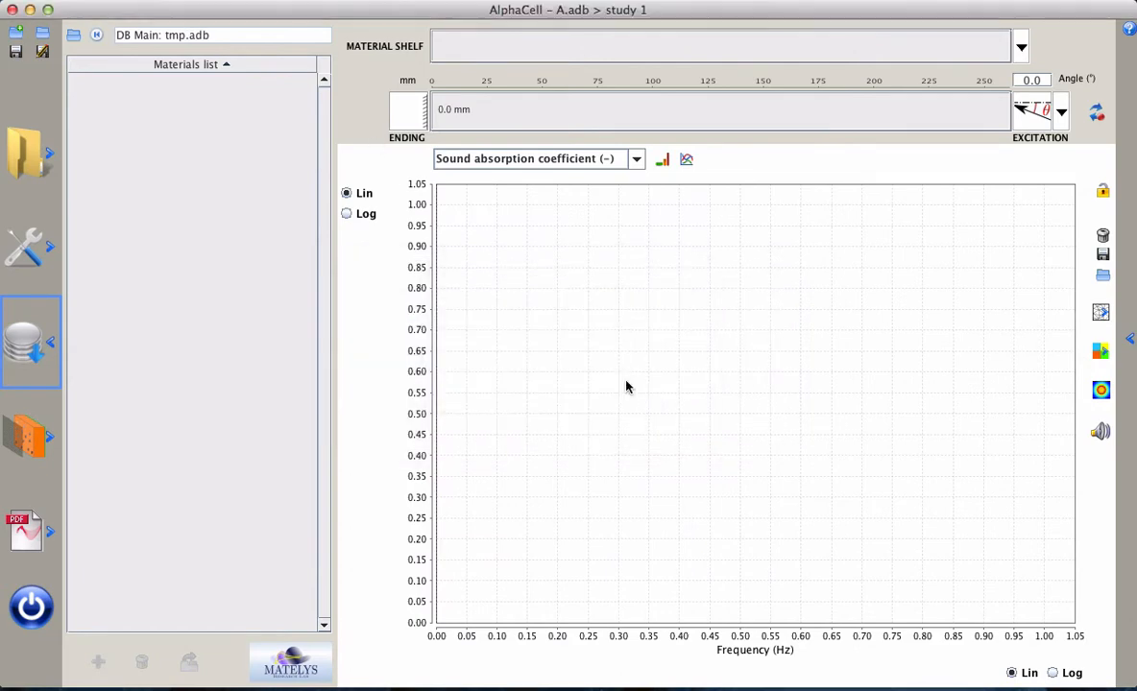
Reopen study 1 and load the DBref_v90.ref reference database into the materials list
click(30, 161)
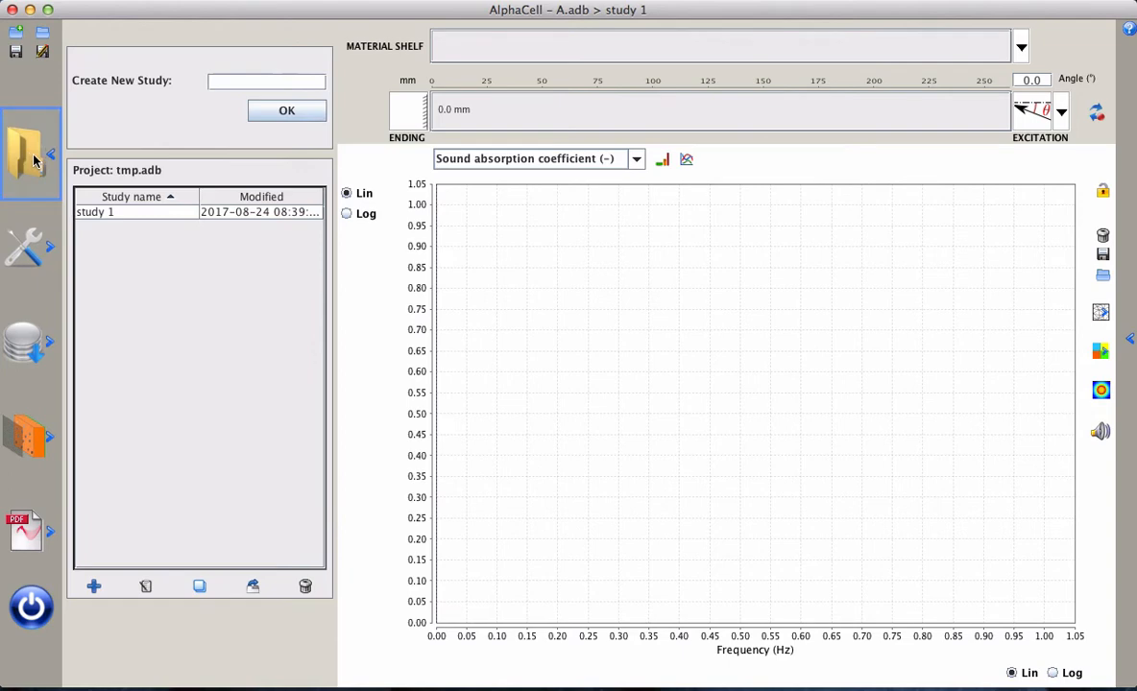
double_click(139, 217)
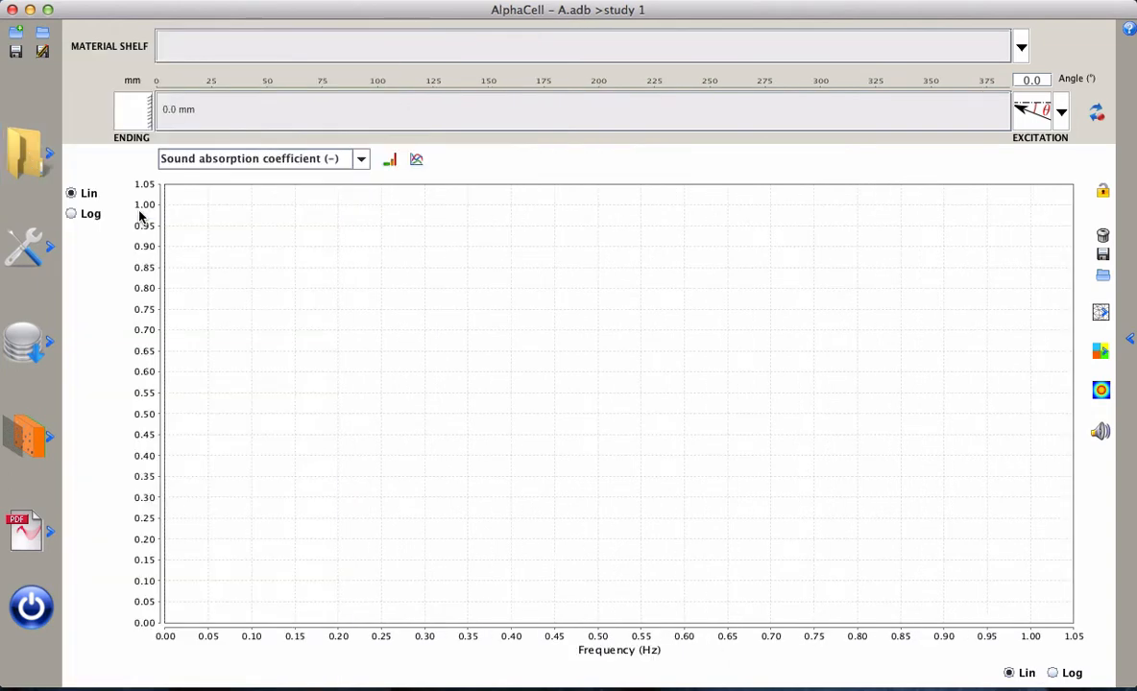
click(29, 317)
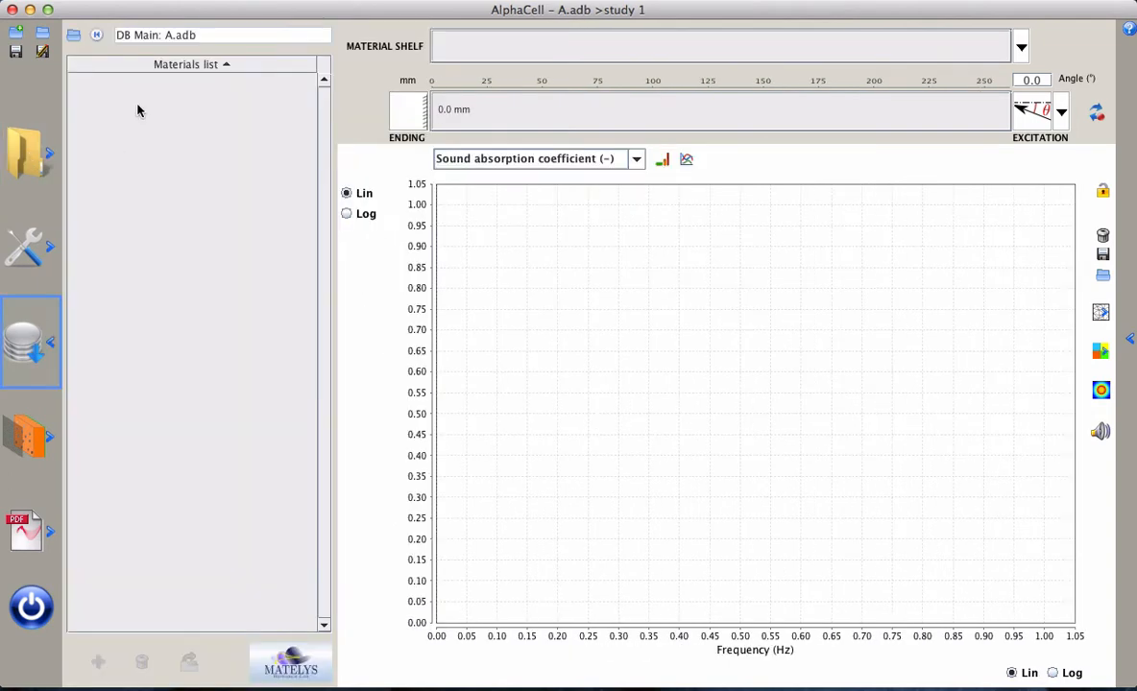
click(74, 37)
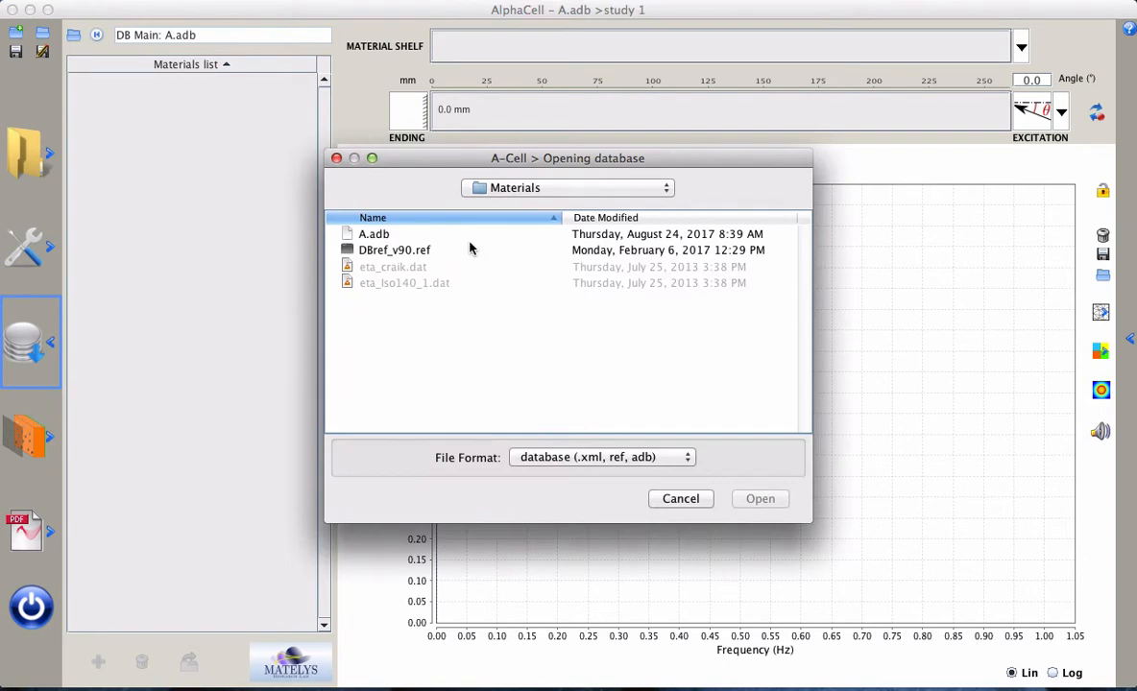
click(367, 249)
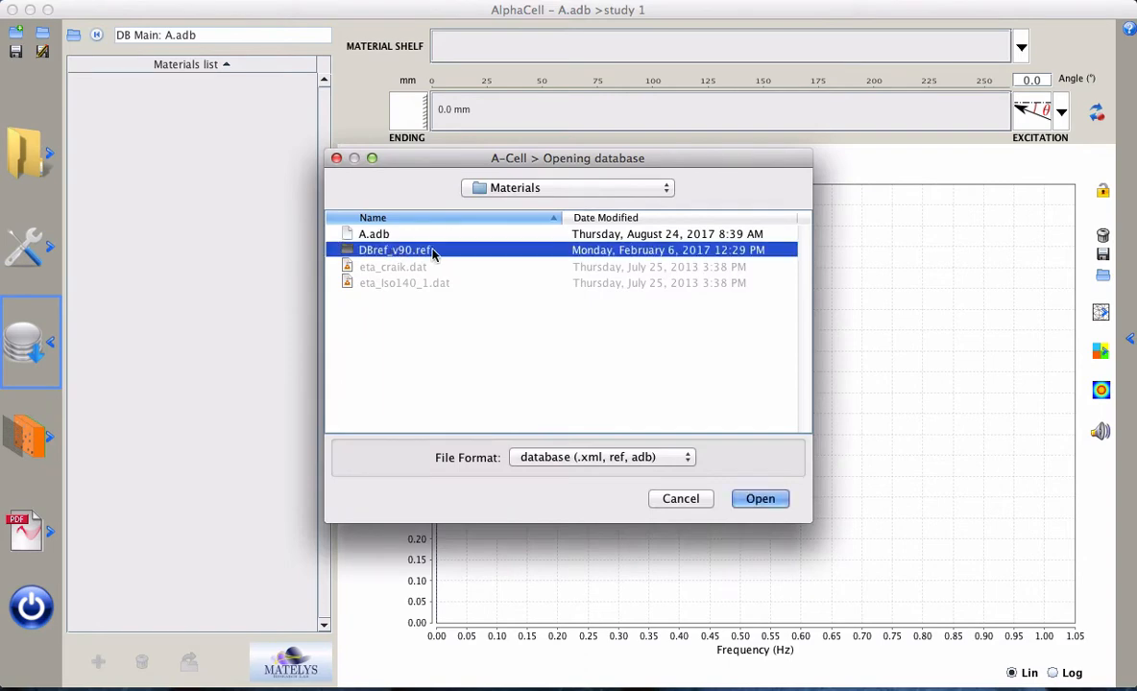
click(767, 501)
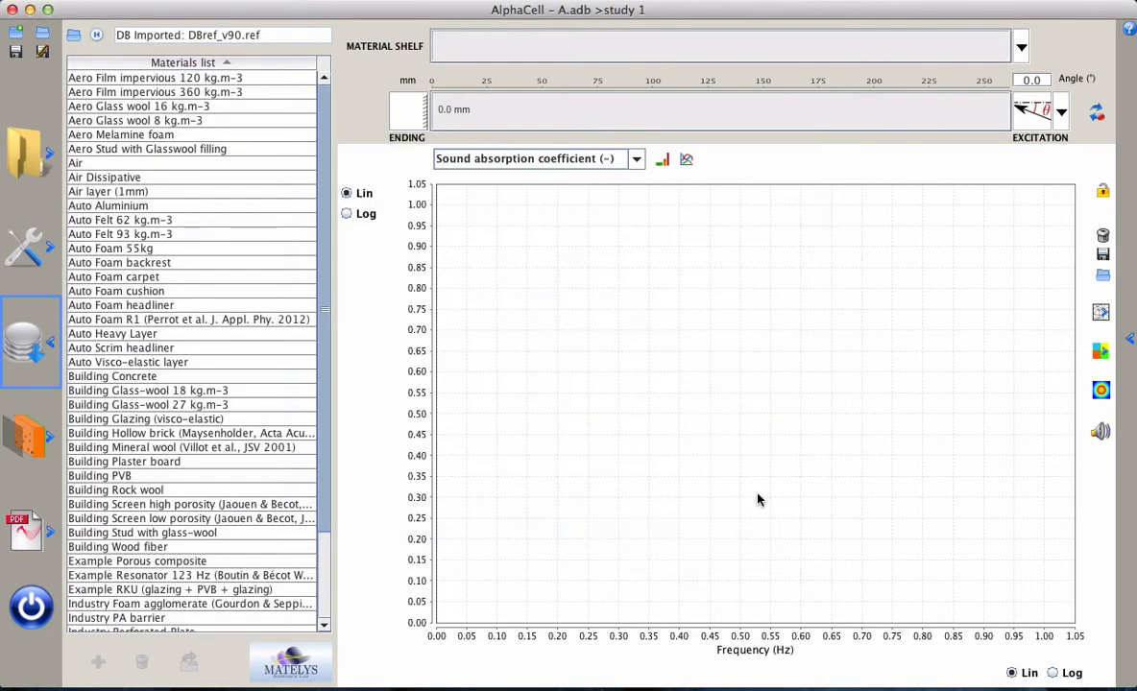
Add Aero Melamine foam, Auto Aluminium, Auto Felt 93 kg.m-3 and Building Glass-wool 18 kg.m-3 to the material shelf
click(203, 138)
click(187, 208)
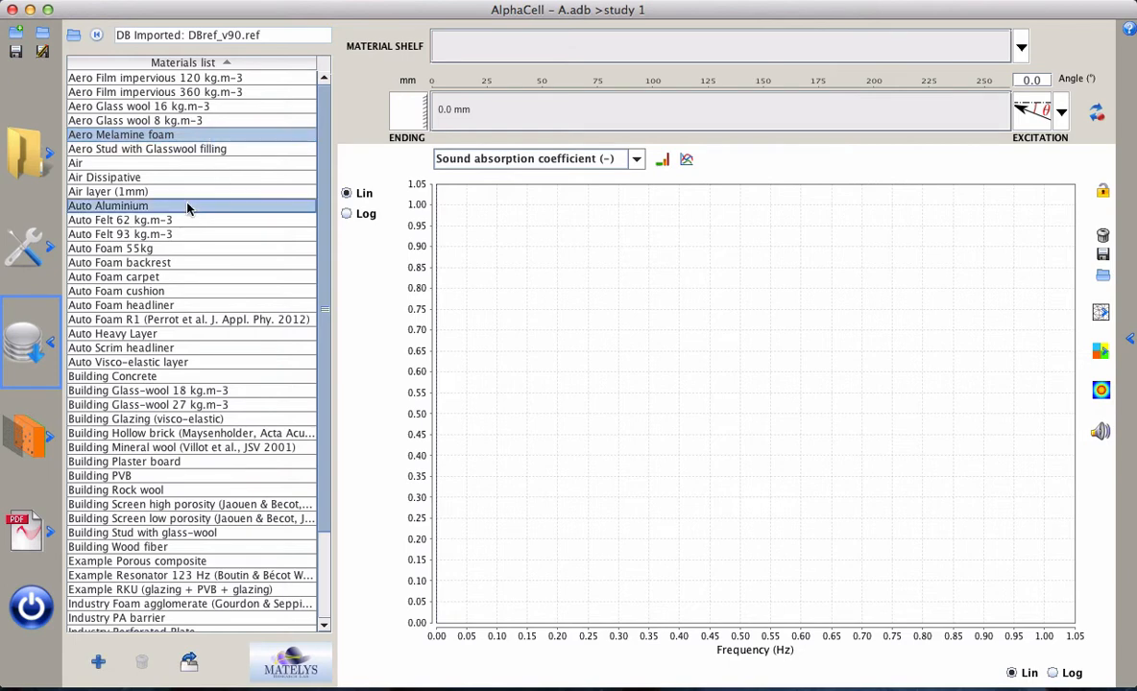
super+click(173, 234)
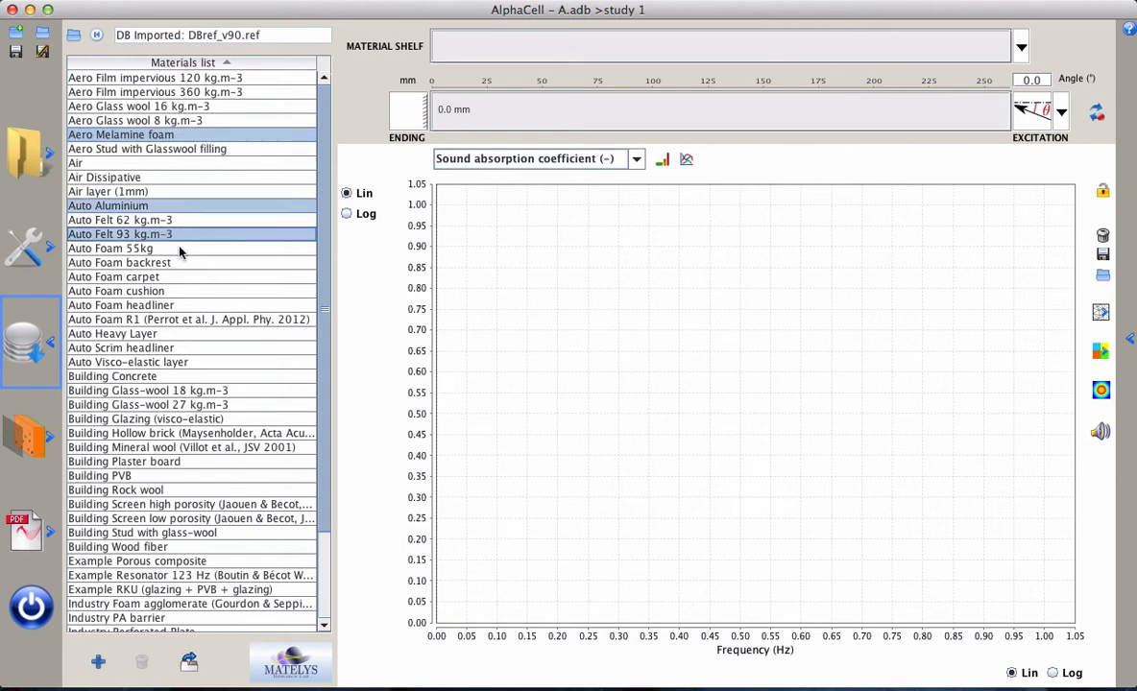
click(99, 662)
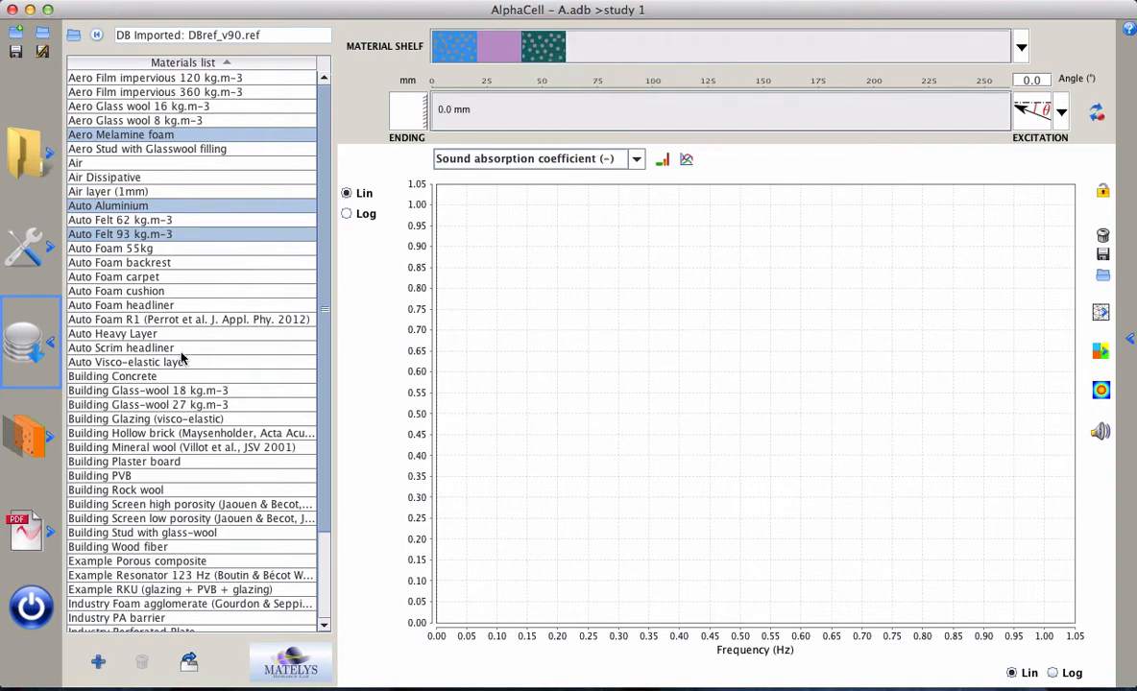
double_click(209, 393)
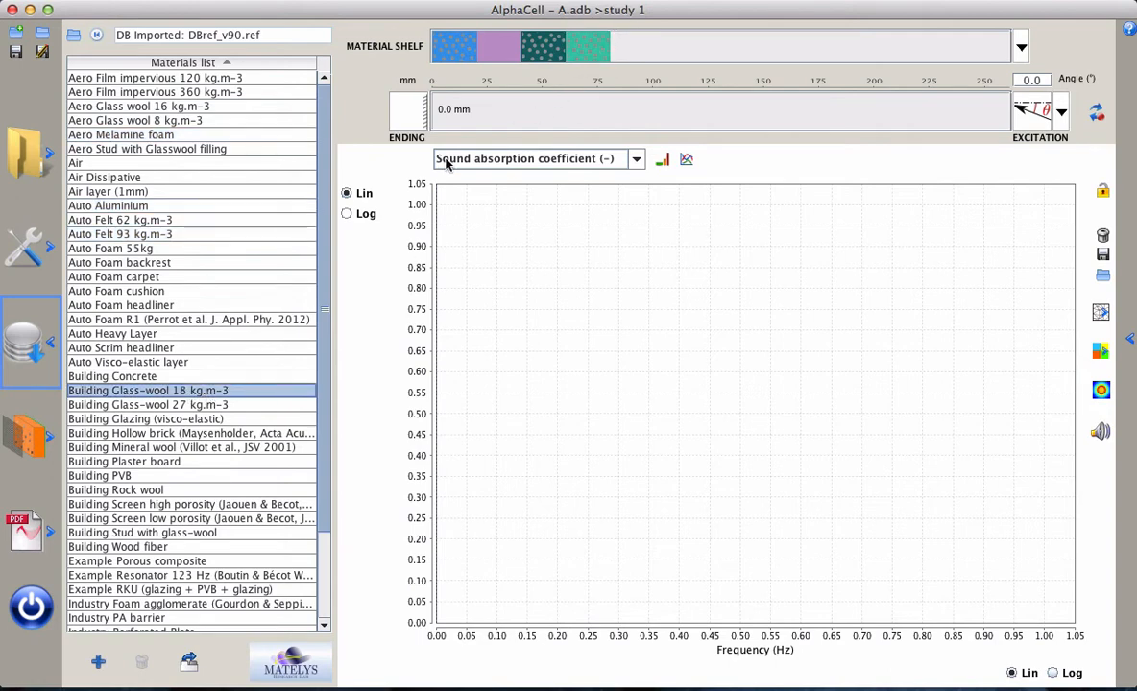
Reload the main A.adb database in the materials list and save the current project
click(97, 37)
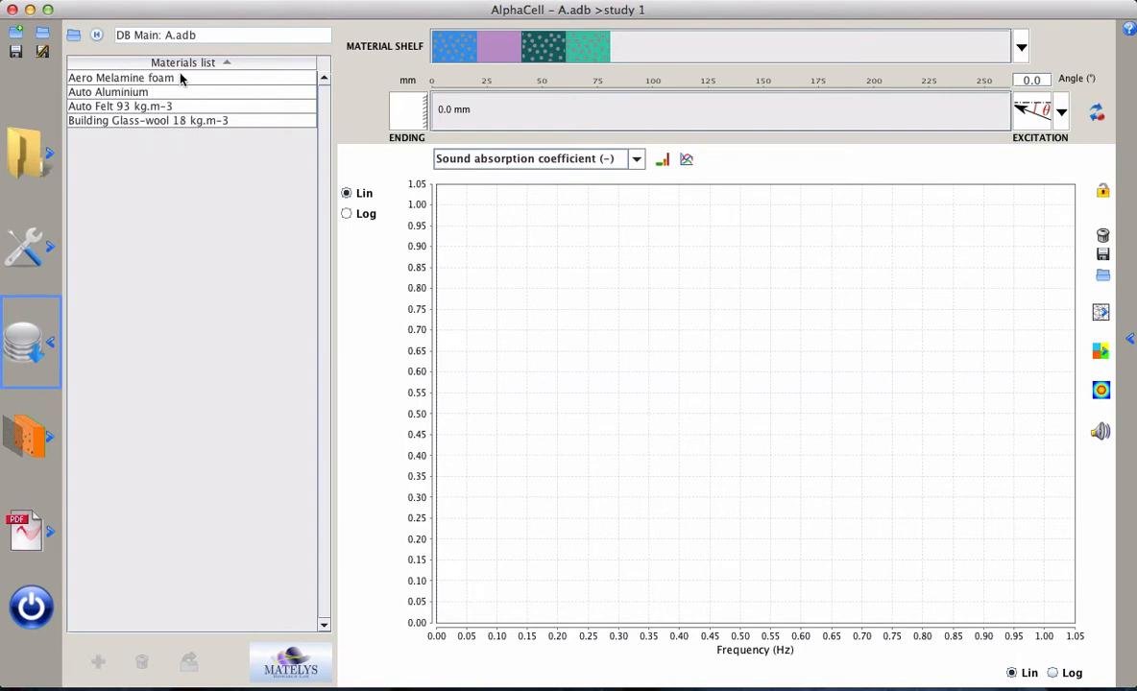
click(15, 53)
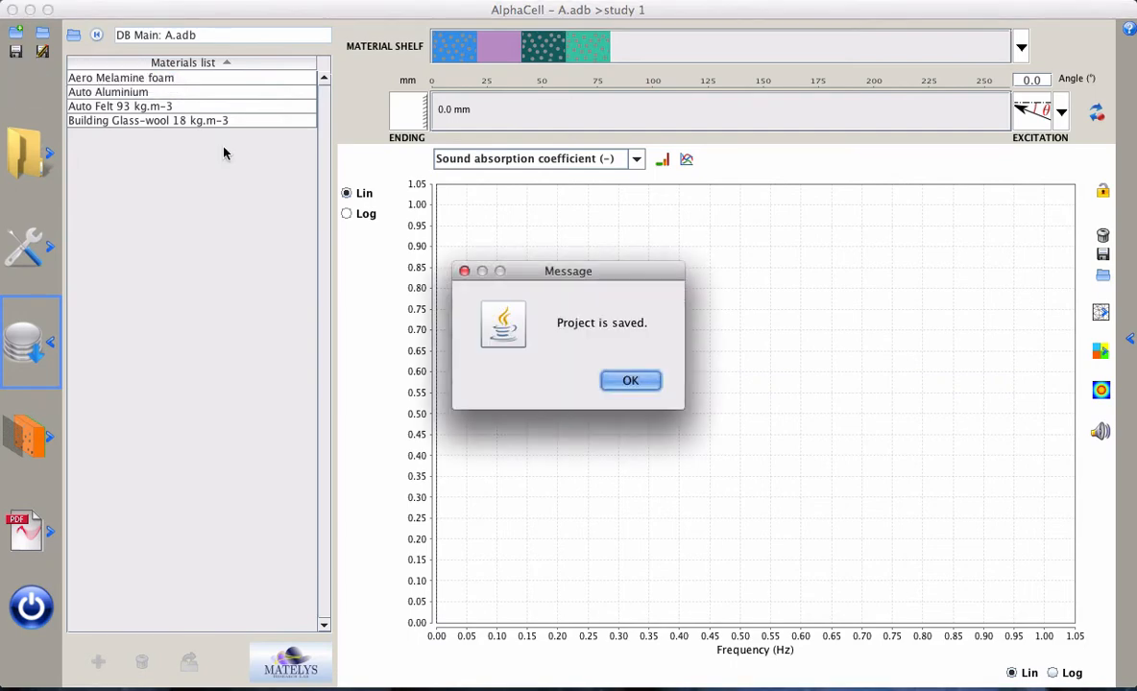
click(641, 384)
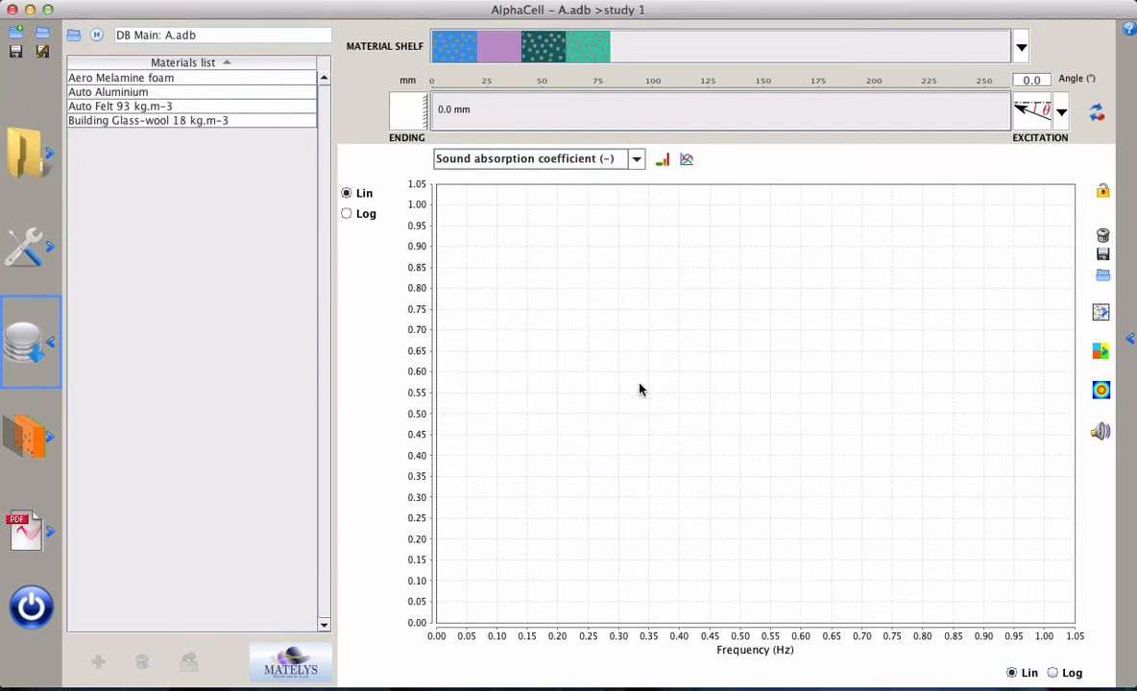
Create a second study in the project named study 2
click(30, 149)
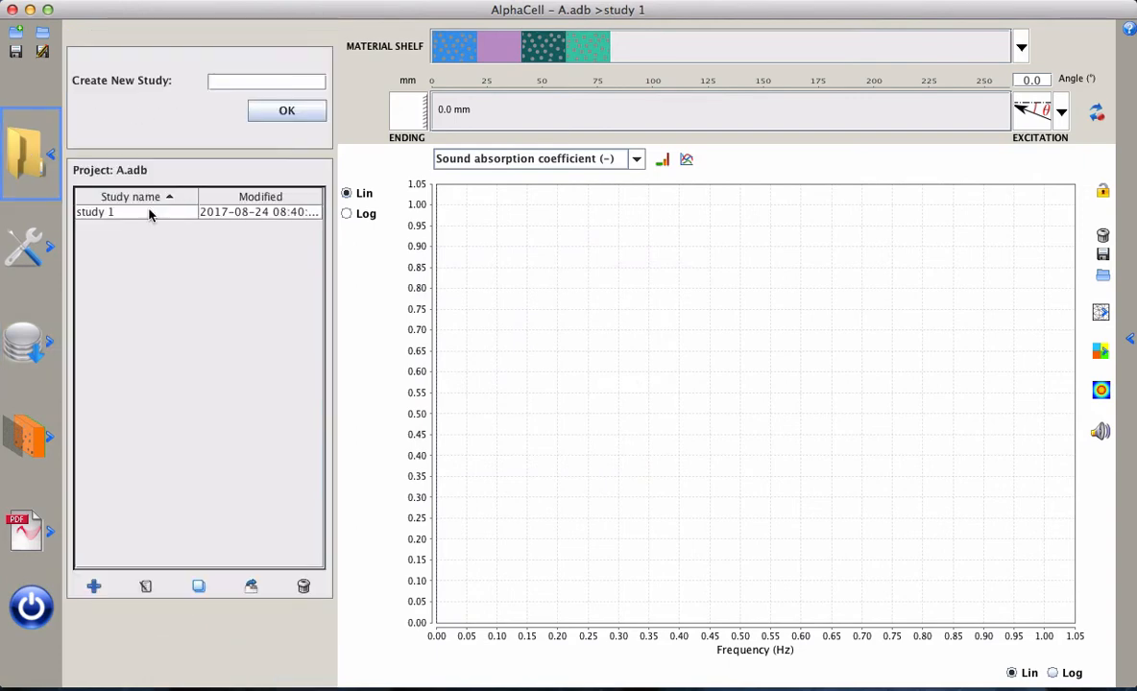
click(232, 85)
text(study 2)
click(286, 112)
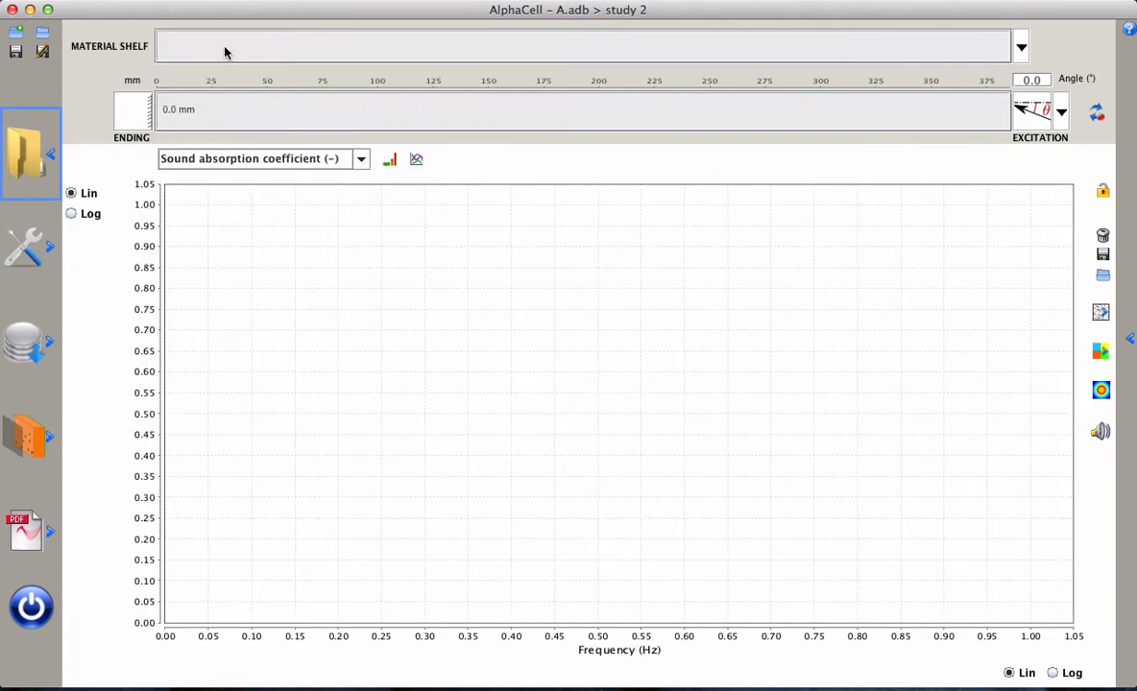
Place Auto Felt 93 kg.m-3 from the project database as a 20 mm layer and compute its sound absorption coefficient
click(30, 329)
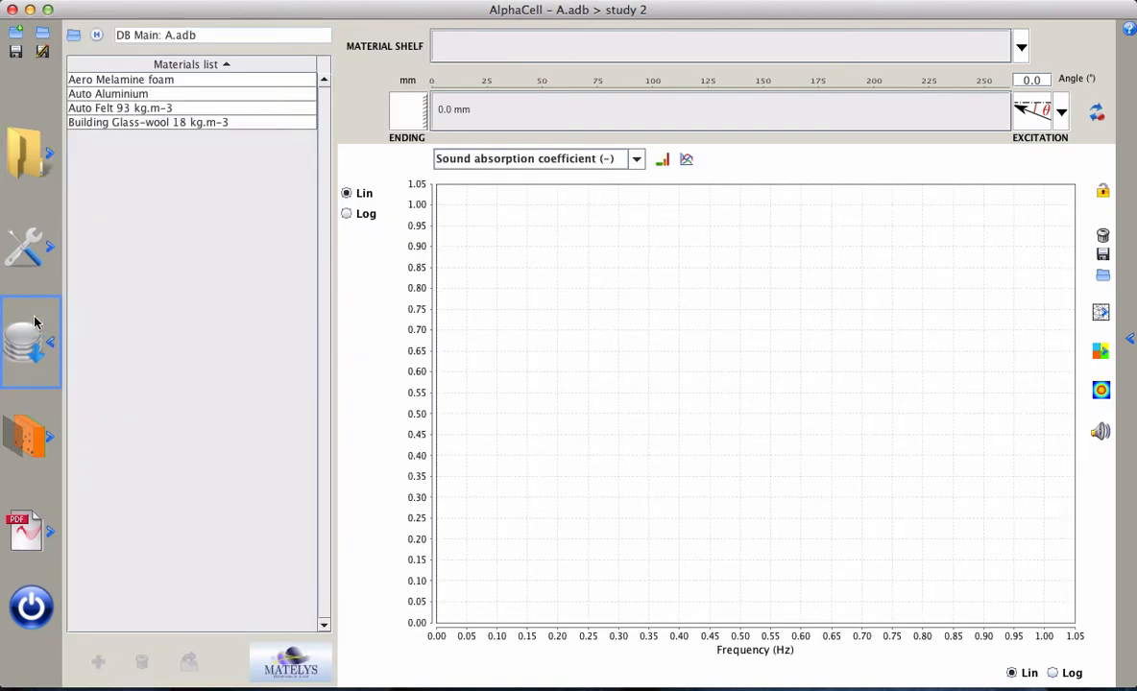
click(166, 112)
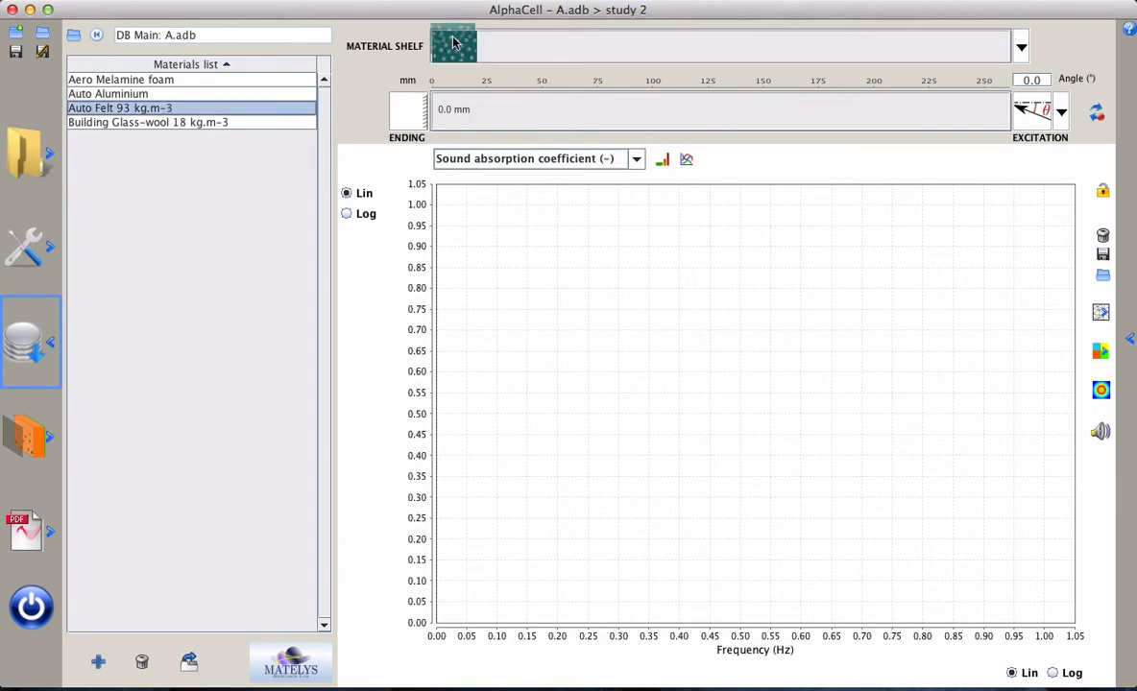
drag(453, 47, 485, 111)
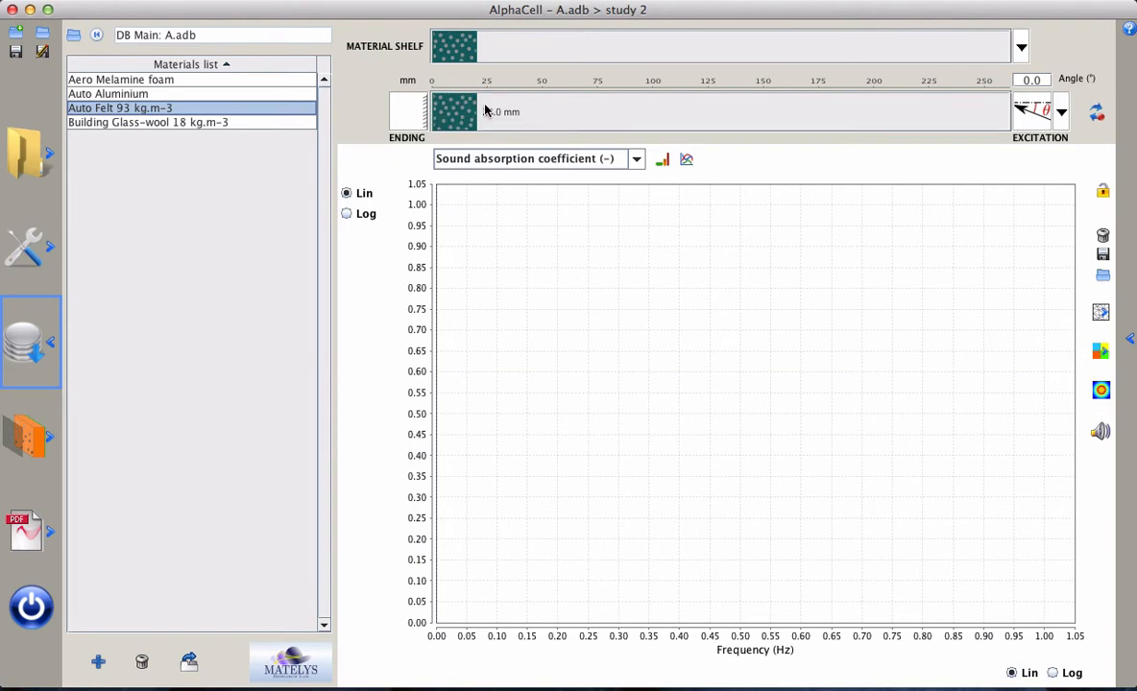
click(1043, 114)
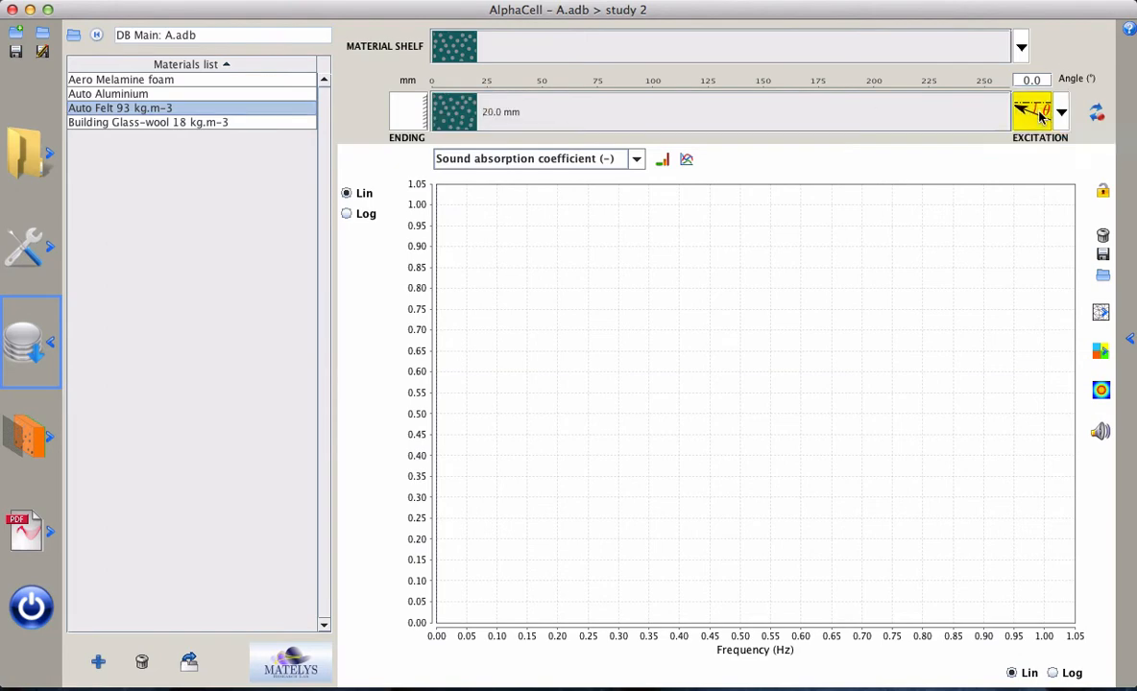
Save the project, replacing the Auto Felt 93 kg.m-3 layer in the database
click(16, 53)
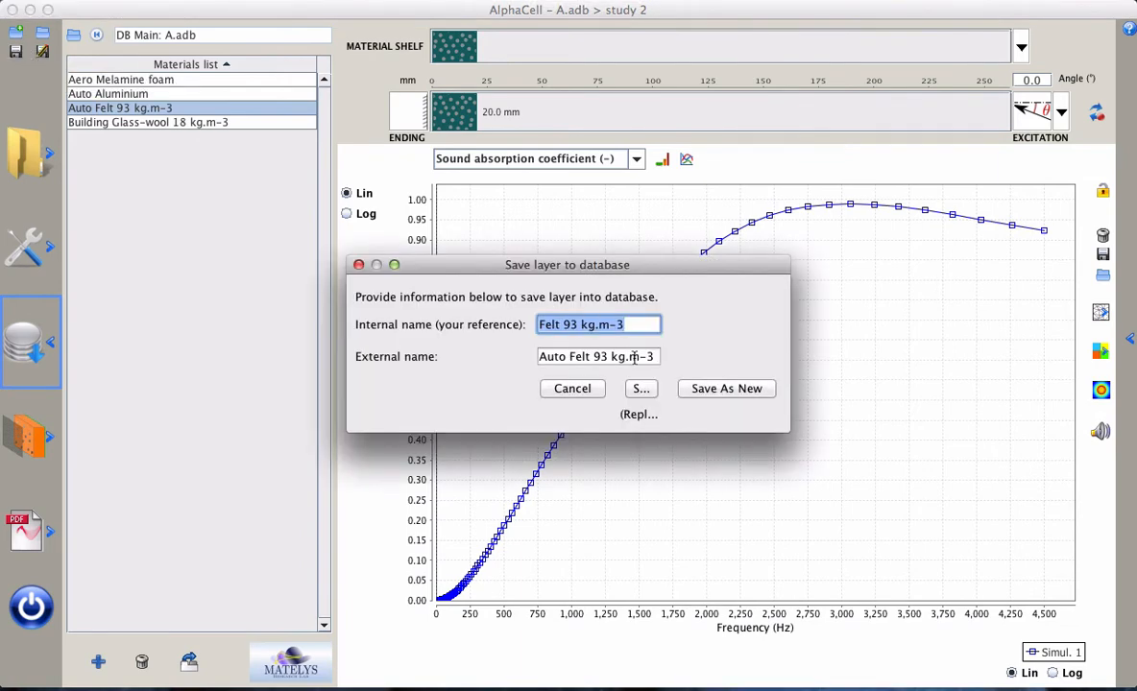
click(641, 388)
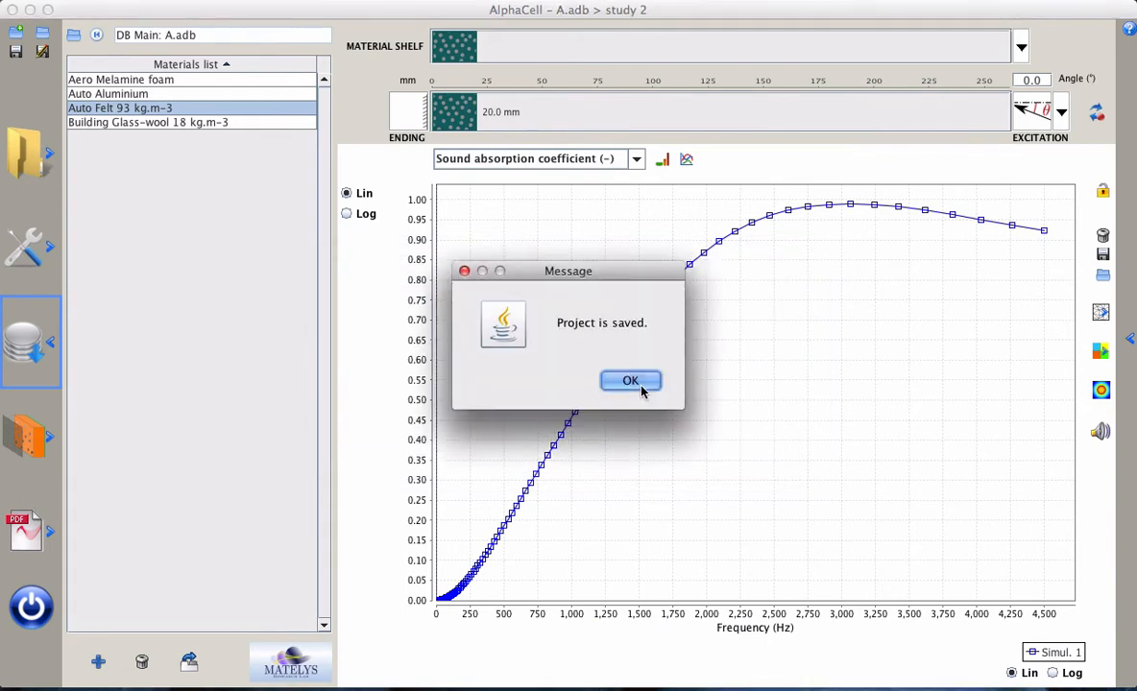
click(631, 382)
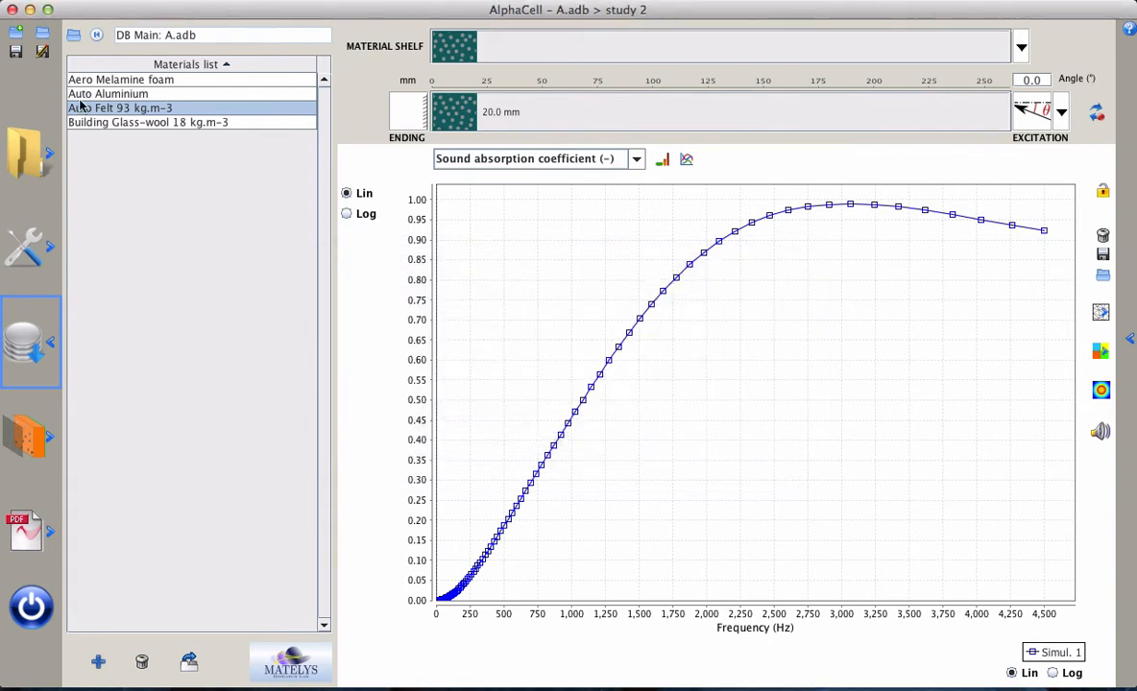
Open study 1, place Aero Melamine foam from the shelf as a 20 mm layer and compute its sound absorption coefficient
click(27, 157)
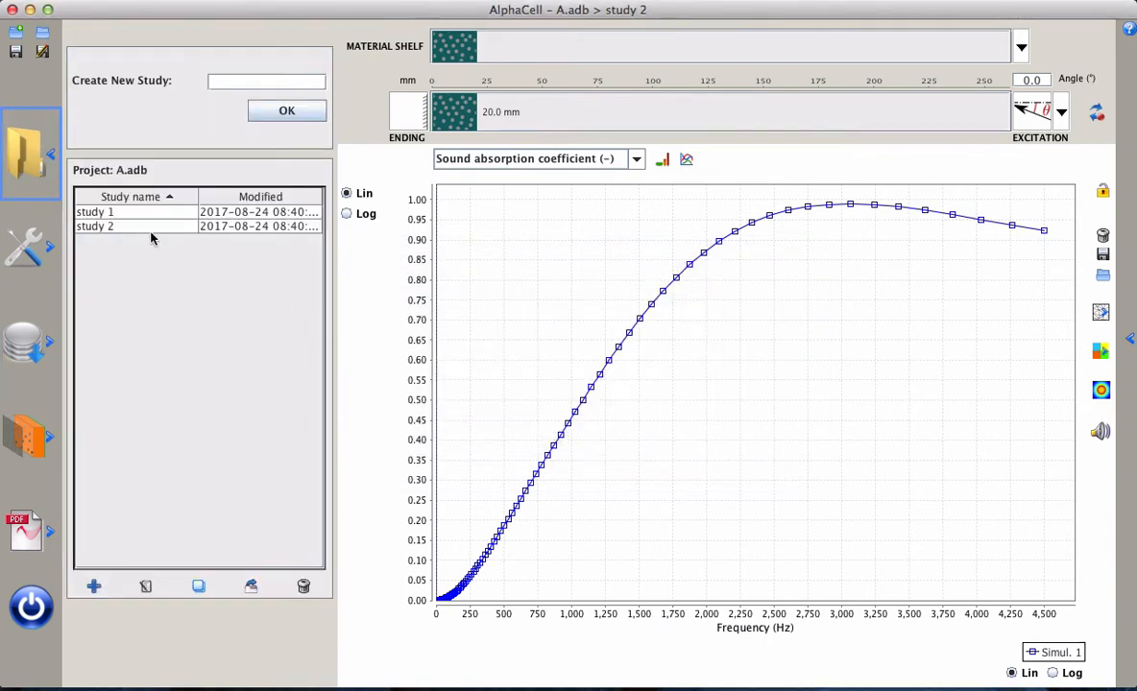
double_click(145, 214)
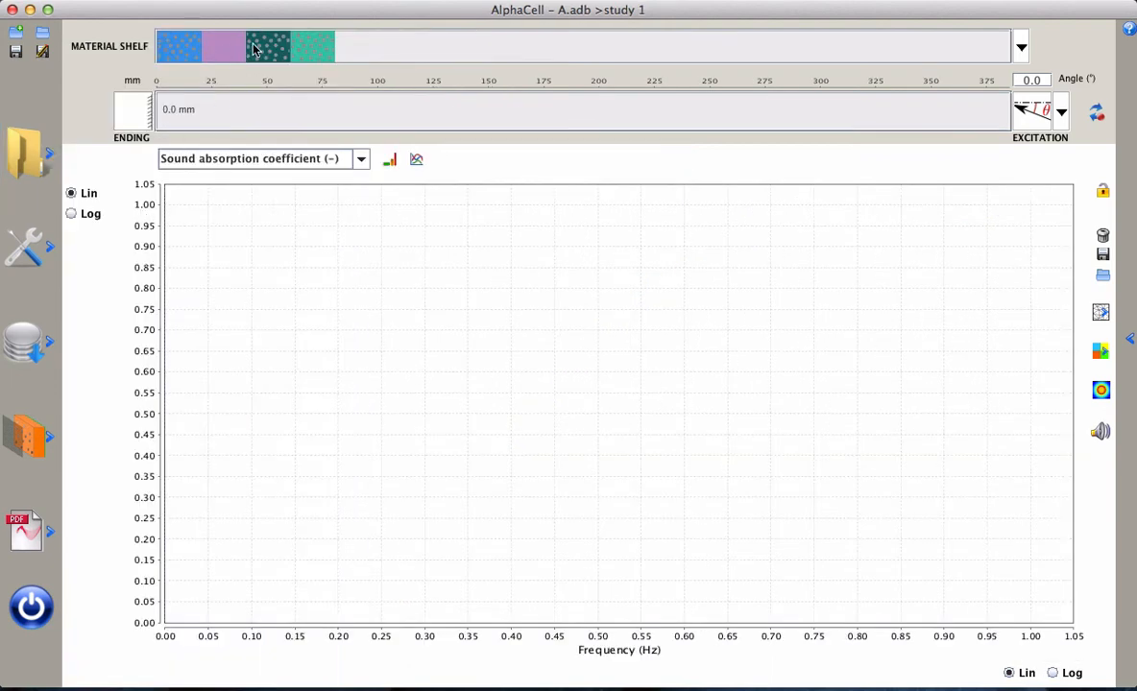
mouse_move(253, 49)
mouse_move(174, 50)
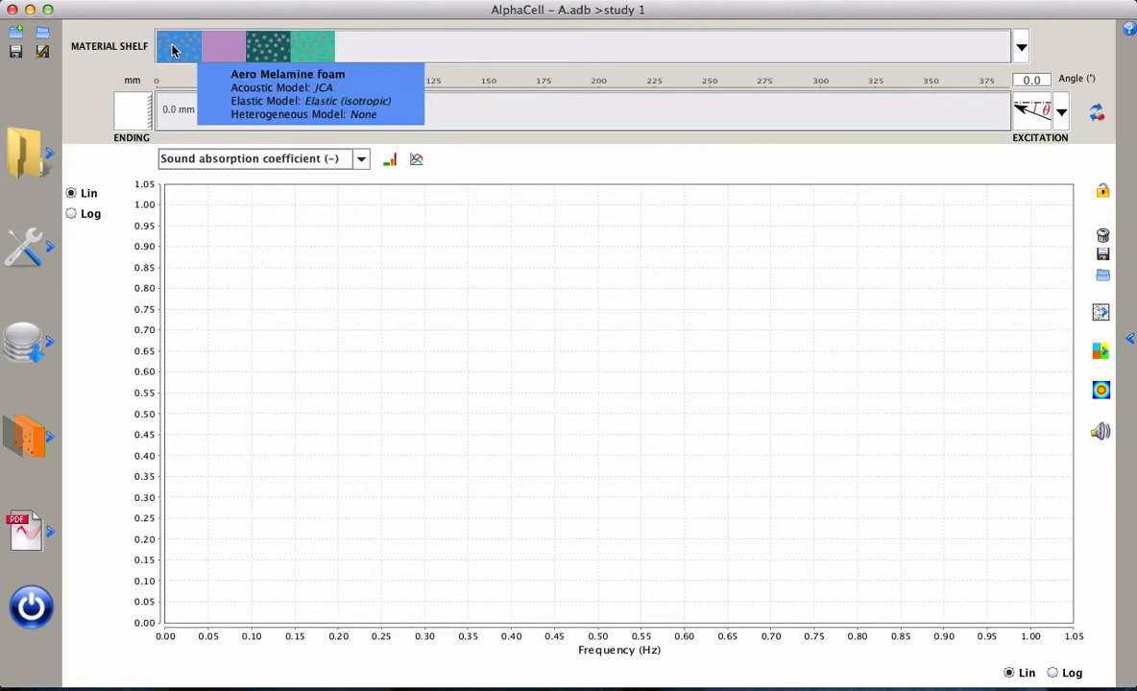
drag(173, 50, 230, 112)
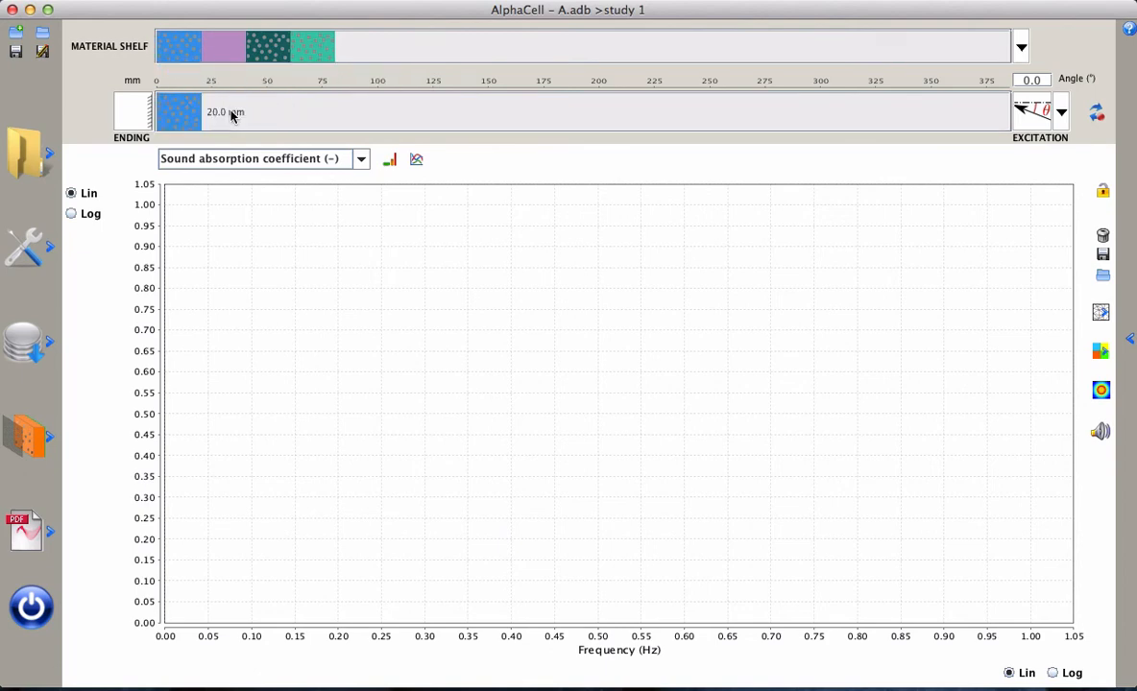
click(1021, 108)
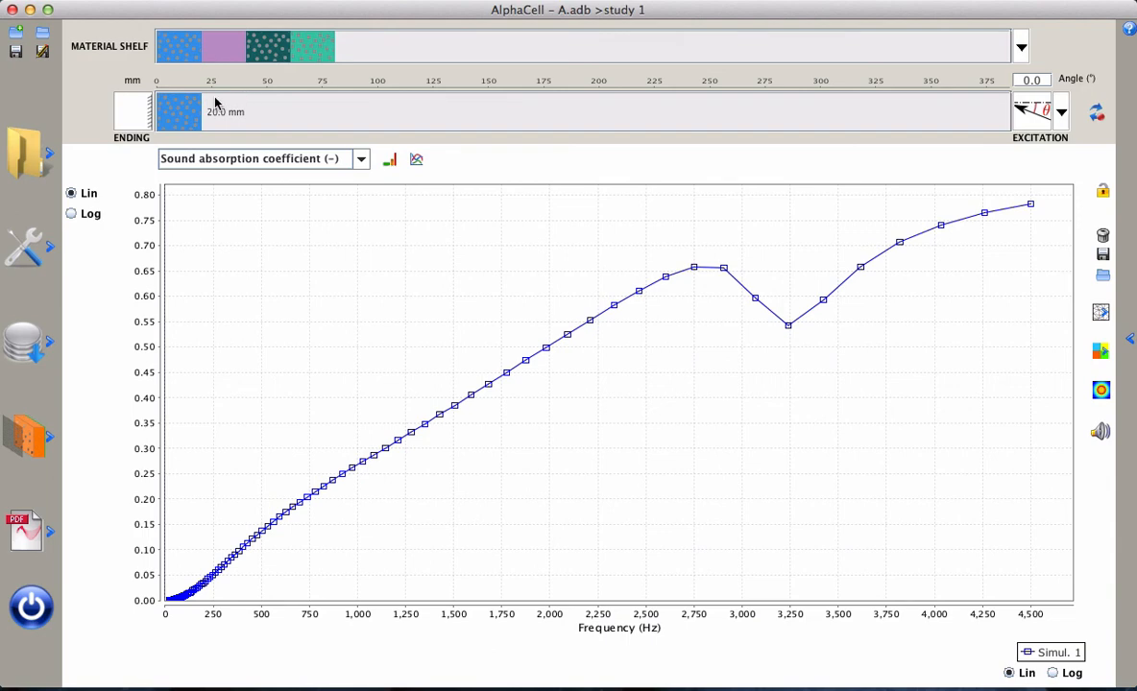
Save the project with the Aero Melamine foam layer of study 1
click(15, 53)
click(641, 388)
click(630, 382)
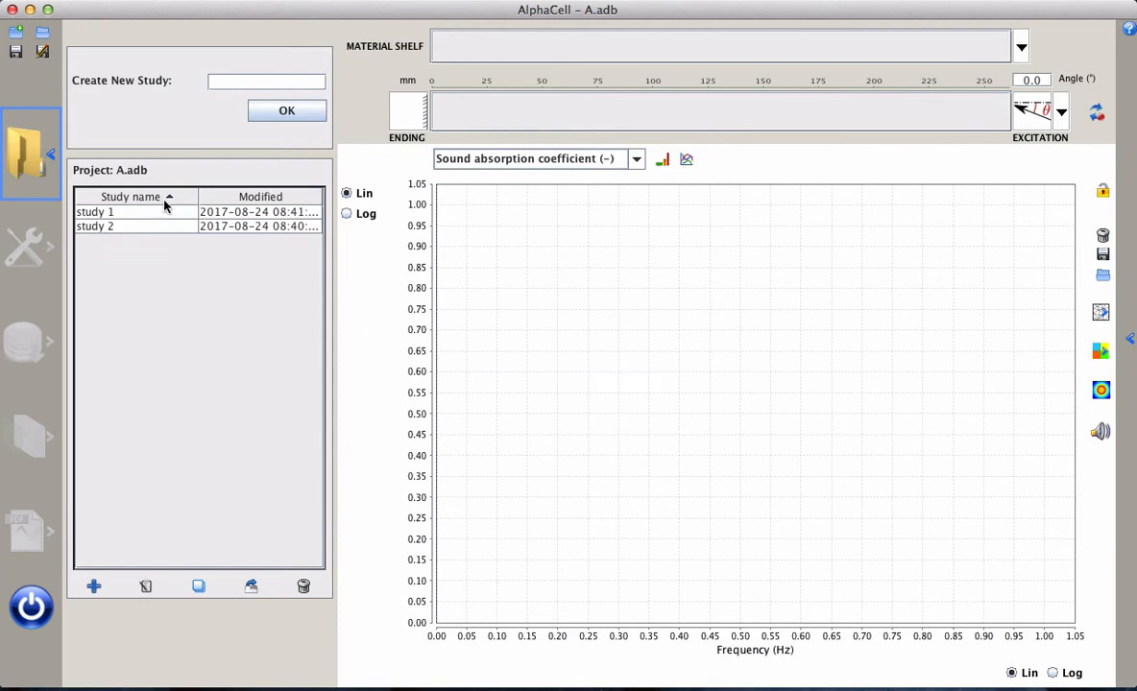
Open study 2 and load the reference material database DBref_v90.ref
double_click(151, 228)
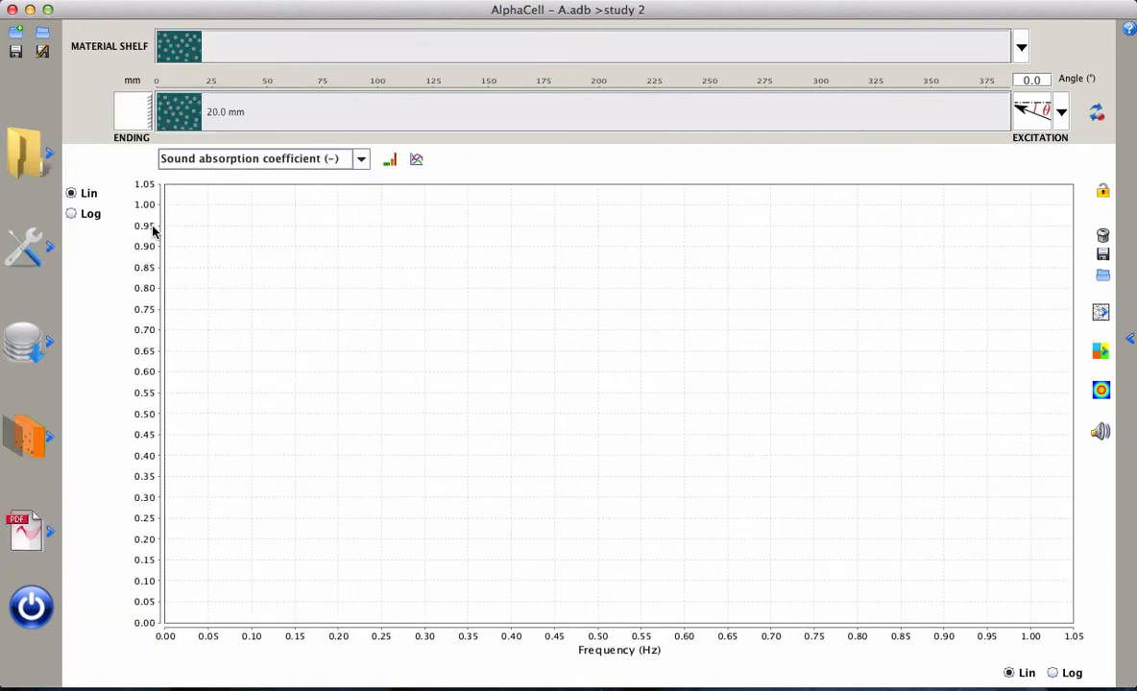
click(31, 323)
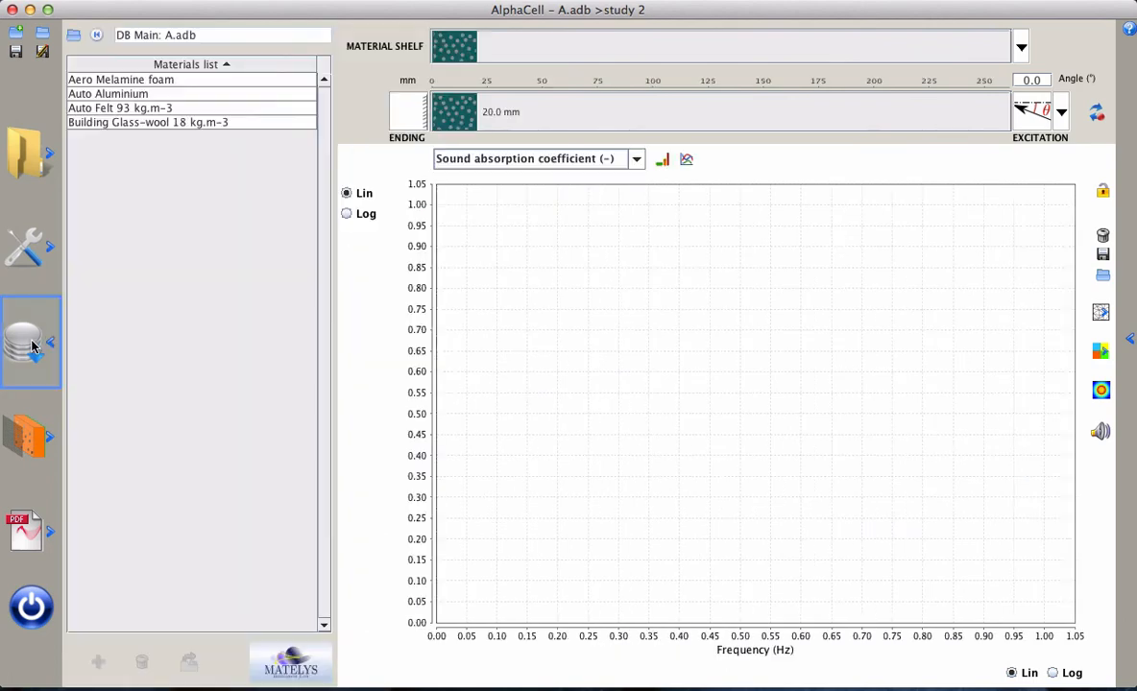
click(74, 35)
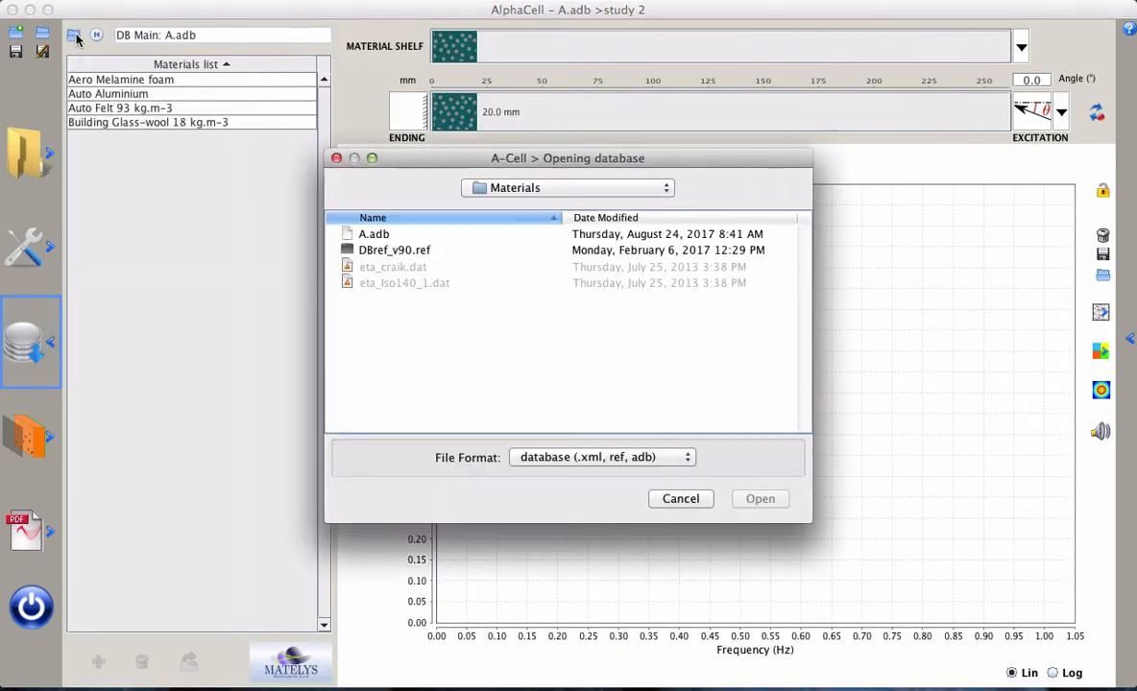
click(419, 251)
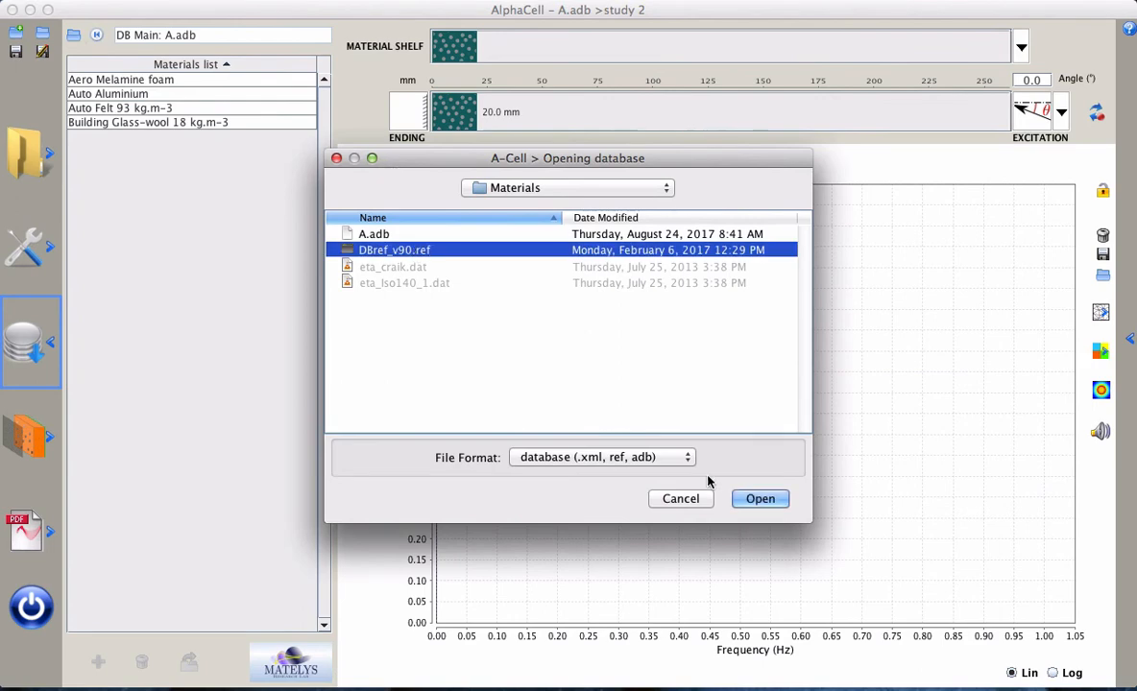
click(768, 499)
Add Industry Screen 10% to the material shelf and place it as a layer on the excitation side of the 20 mm layer
scroll(312, 345, down, 3)
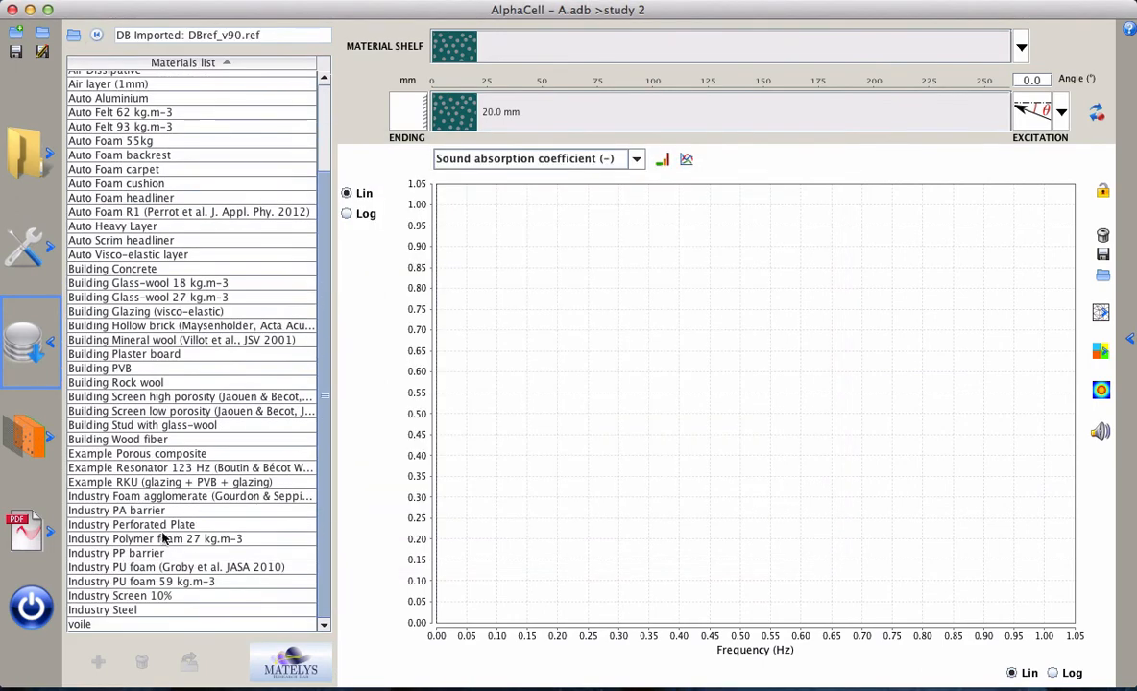
double_click(158, 597)
drag(503, 50, 518, 113)
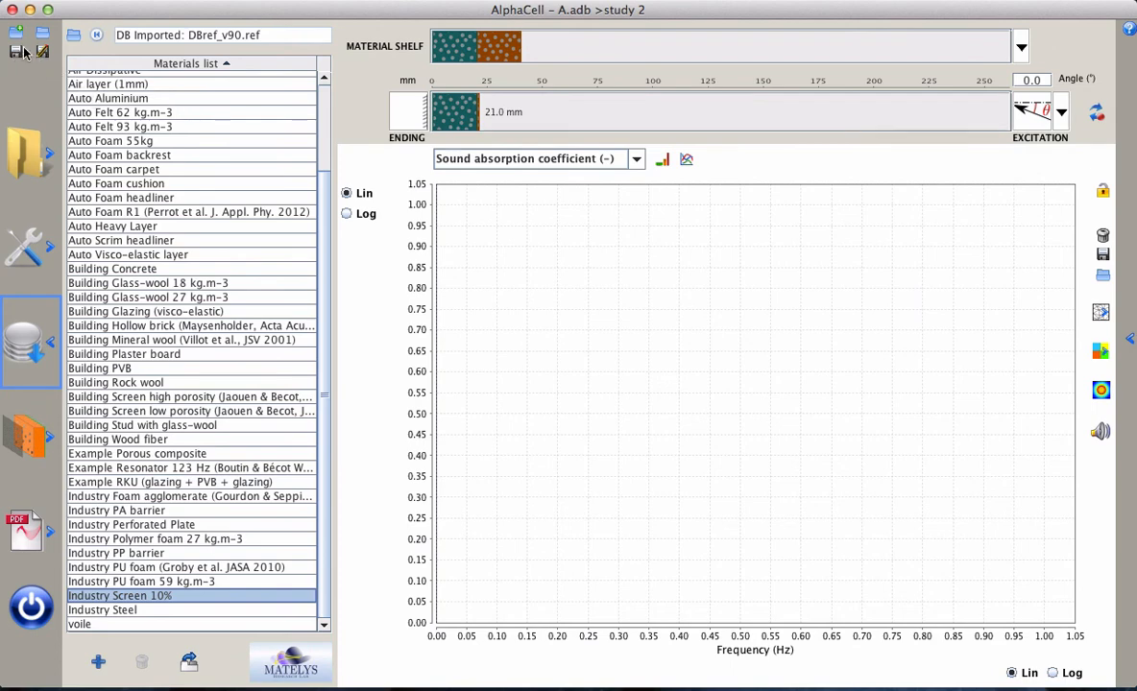
Return to the main database A.adb and save the project, replacing the Industry Screen 10% layer in the database
click(96, 35)
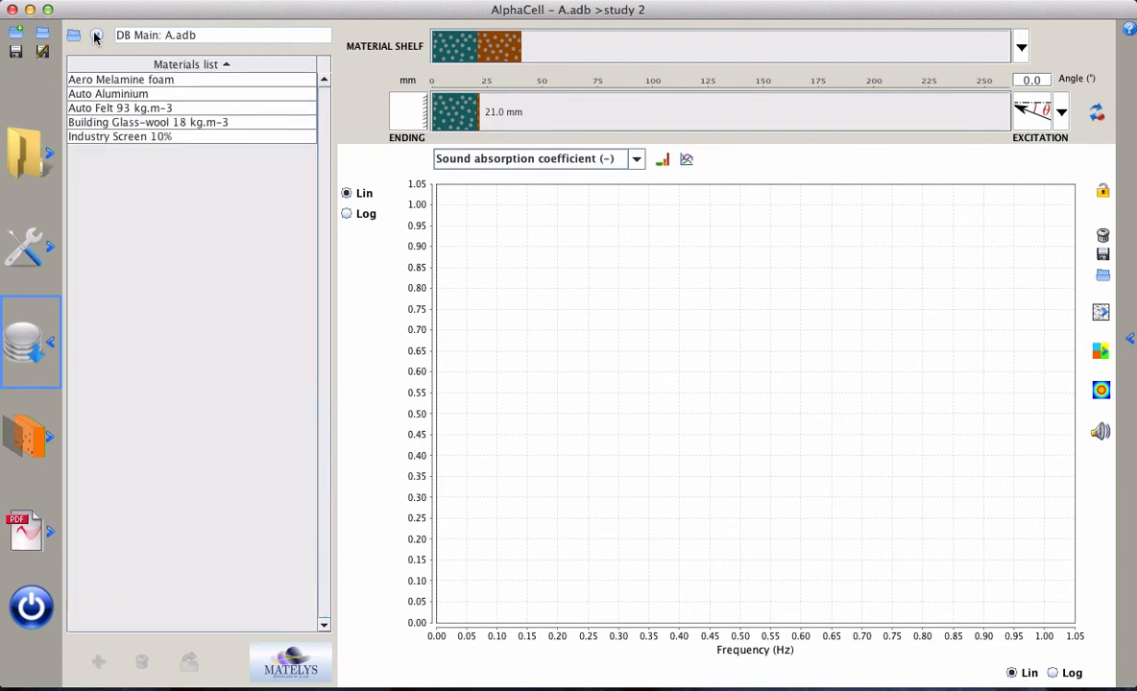
click(16, 50)
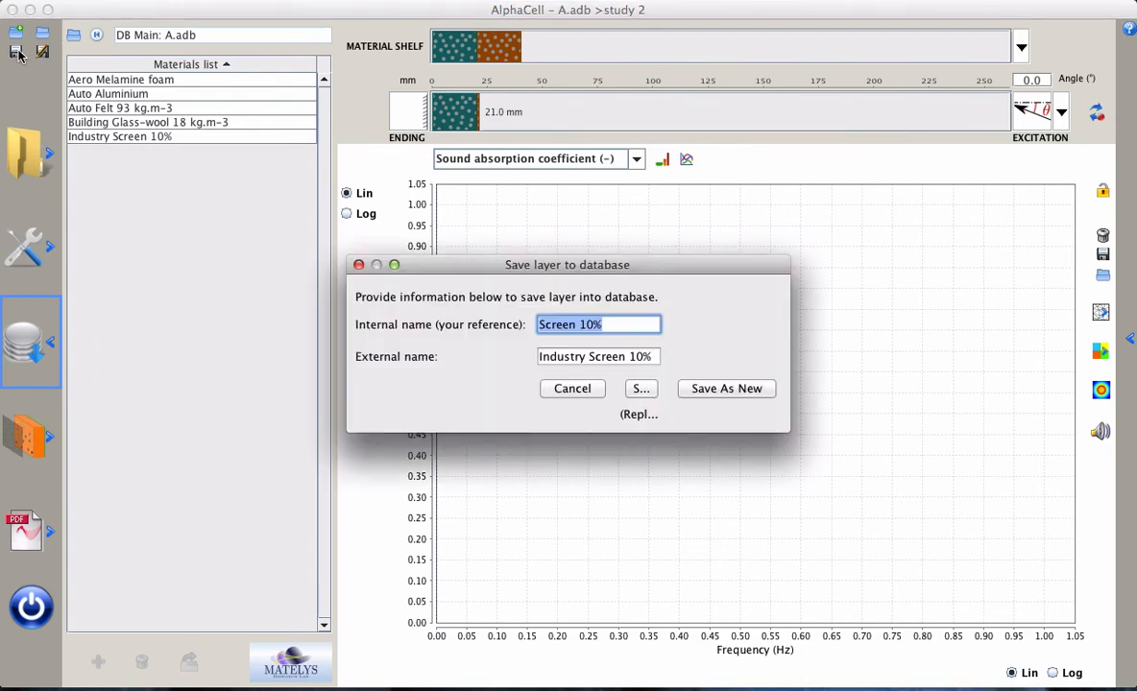
click(642, 394)
click(629, 381)
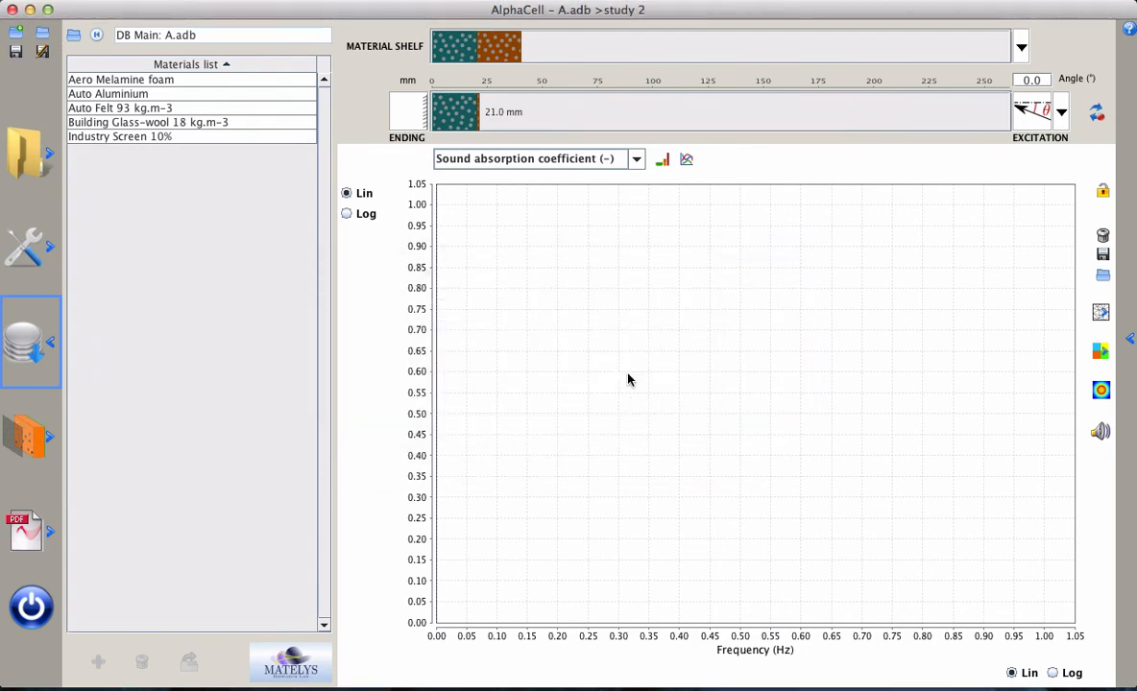
Compute the sound absorption coefficient of study 2's two-layer system and save the project, again replacing the Screen 10% layer
click(1031, 111)
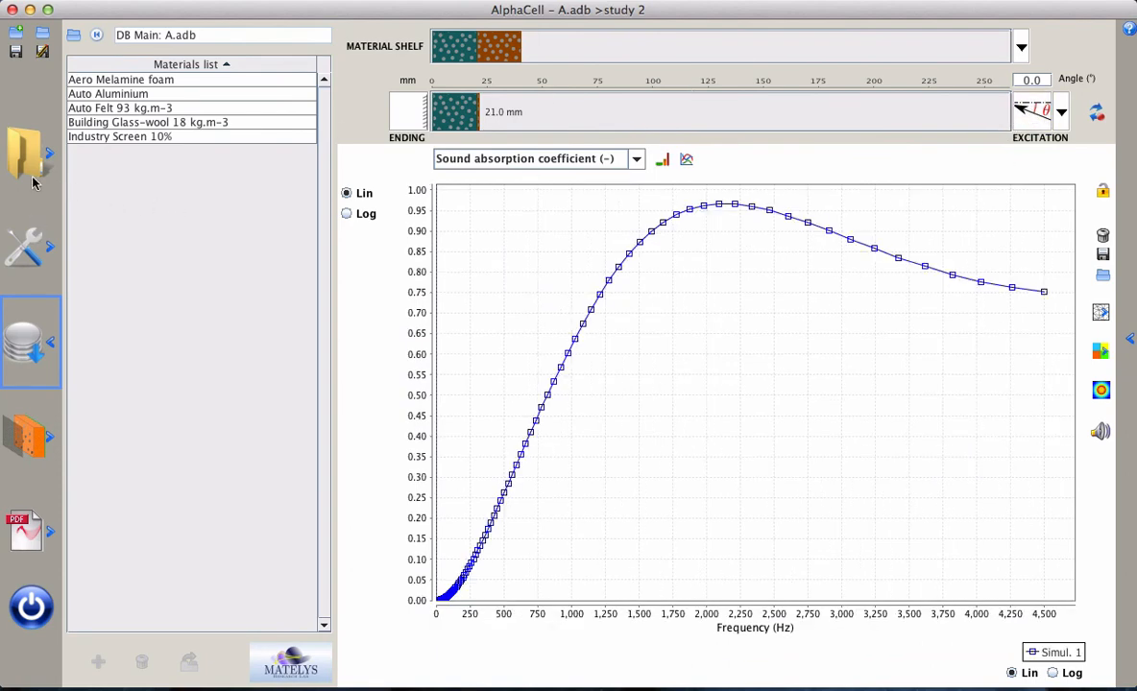
click(16, 51)
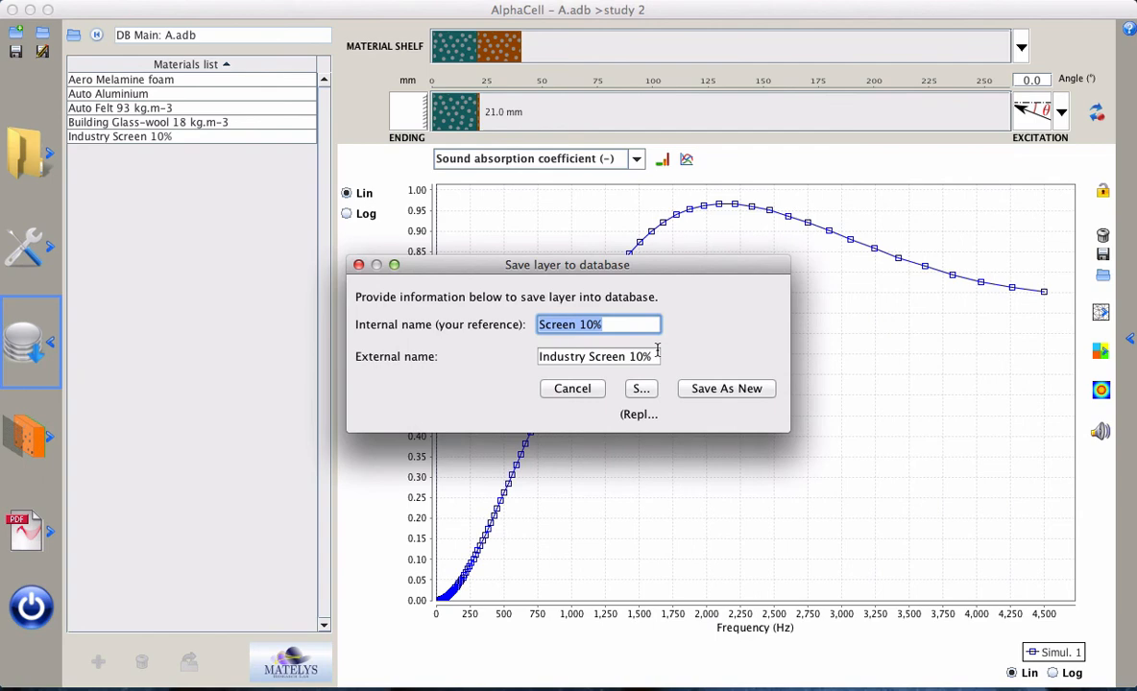
click(642, 388)
click(630, 380)
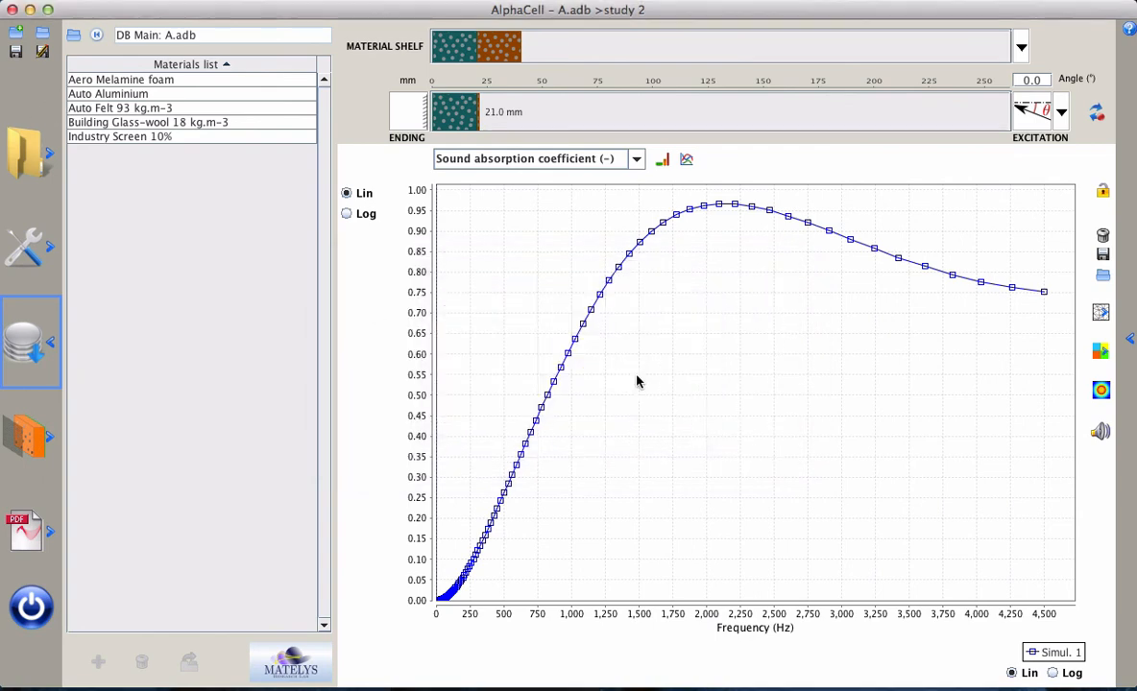
Bring up the list of studies in project A.adb
click(14, 165)
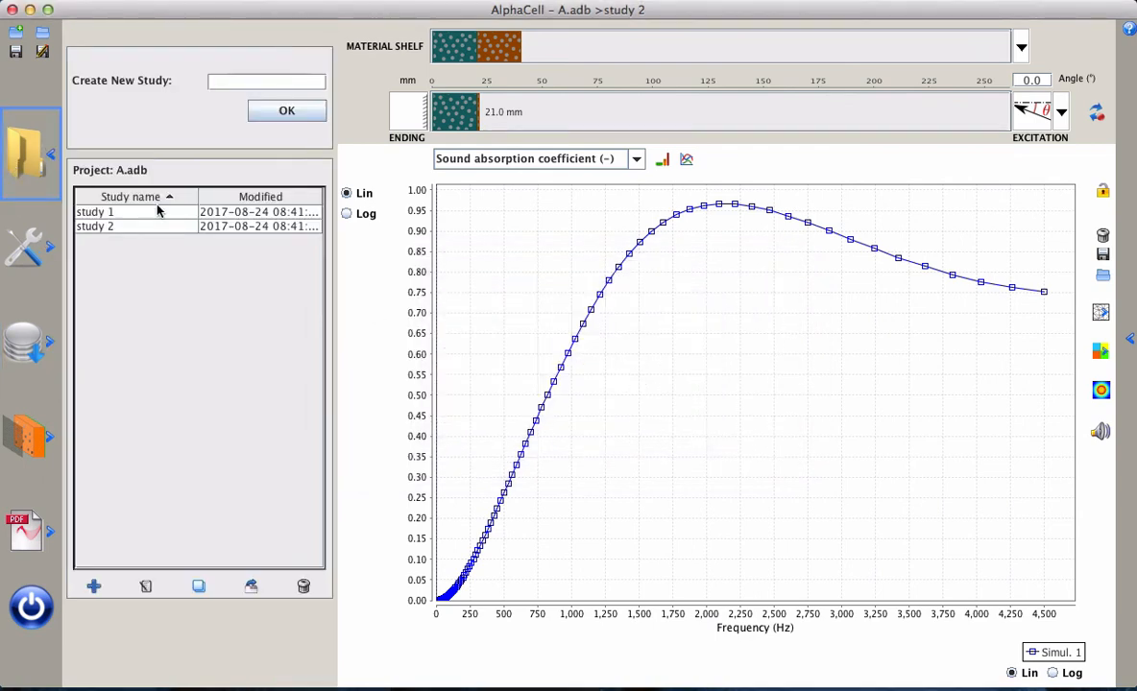